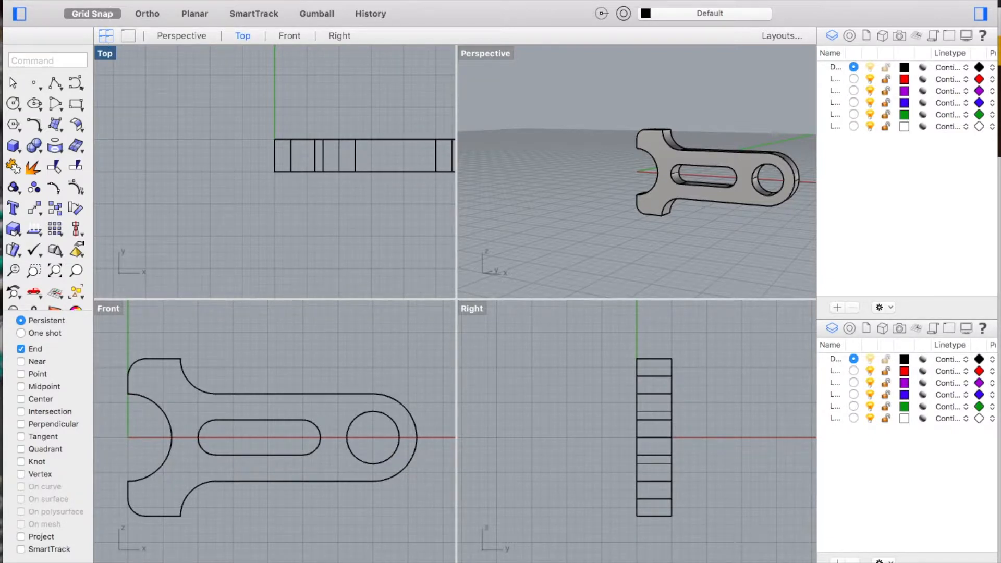
Start a new model from the Small Objects - Inches template and maximize the Front viewport
left_click(106, 1)
left_click(156, 7)
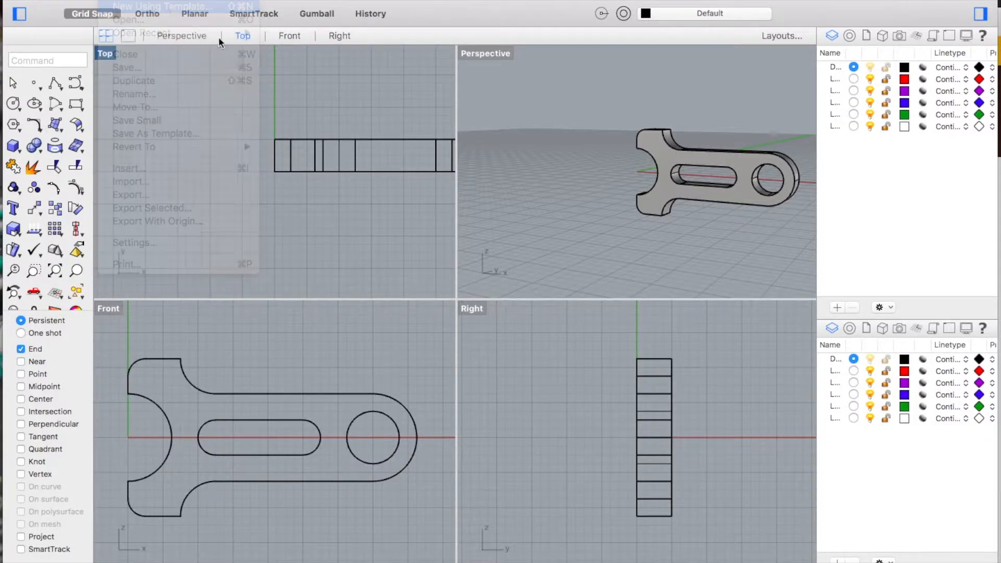
scroll(694, 324, "down", 5)
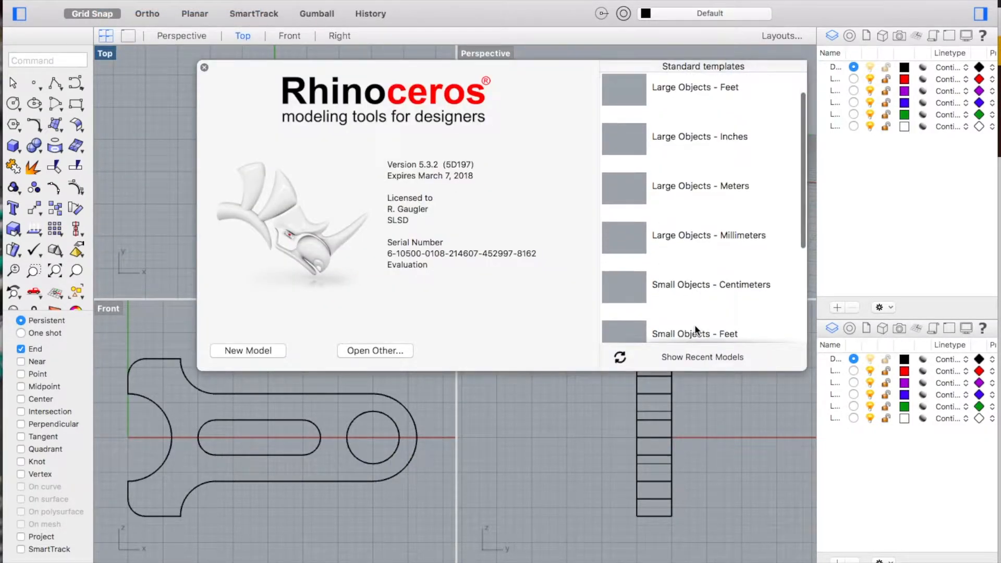
left_click(711, 223)
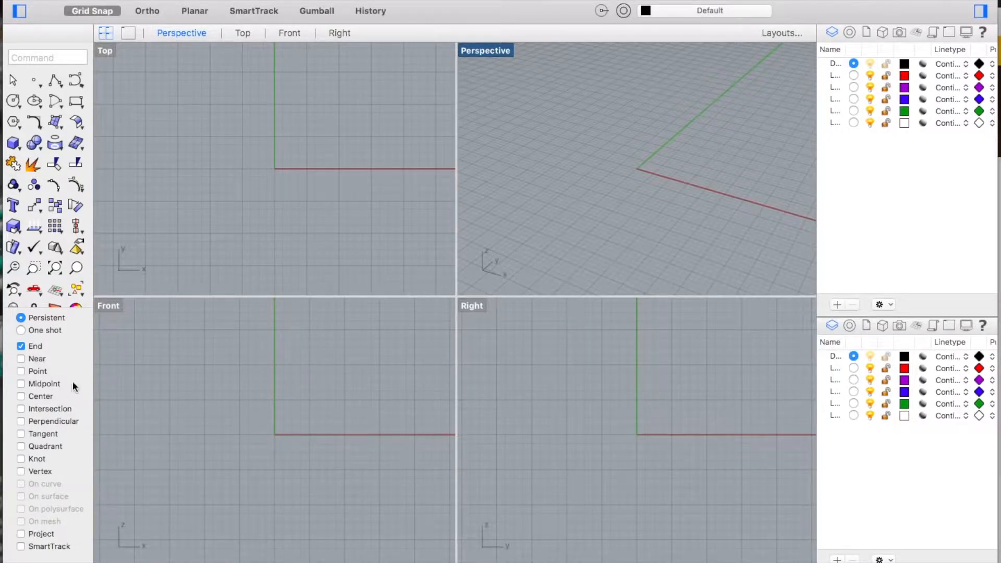
left_click(108, 312)
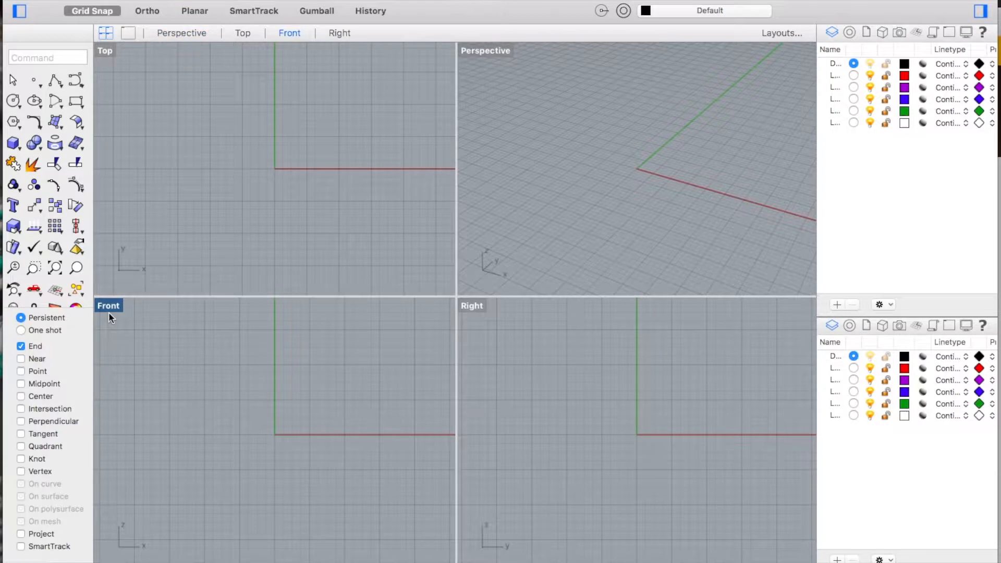
double_click(109, 311)
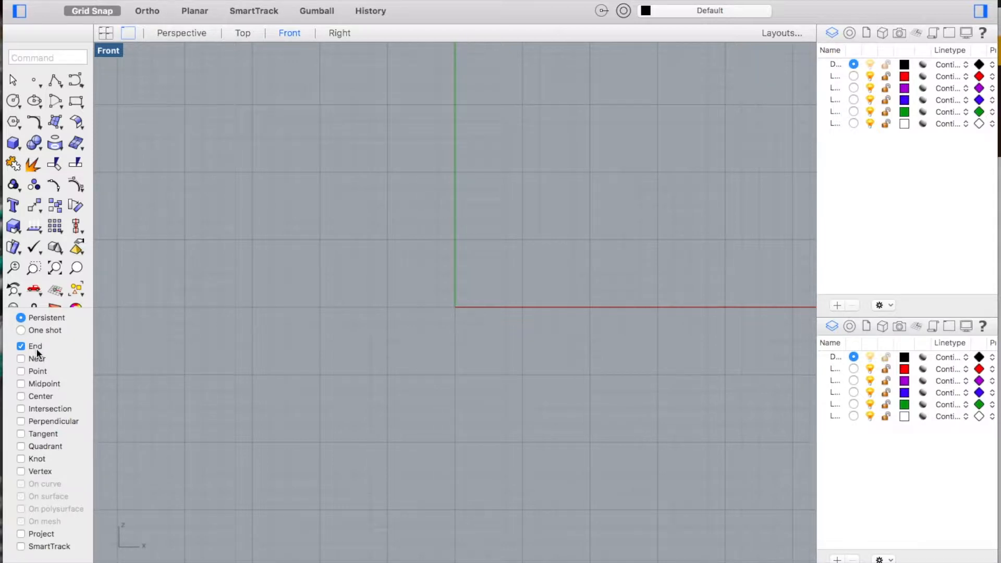
left_click(99, 11)
key("super+Tab")
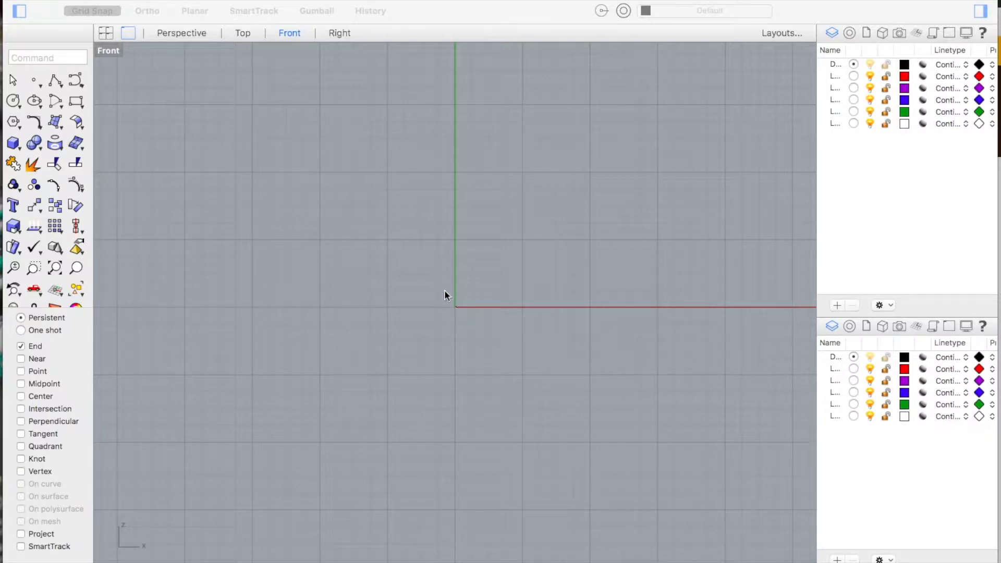
left_click(247, 198)
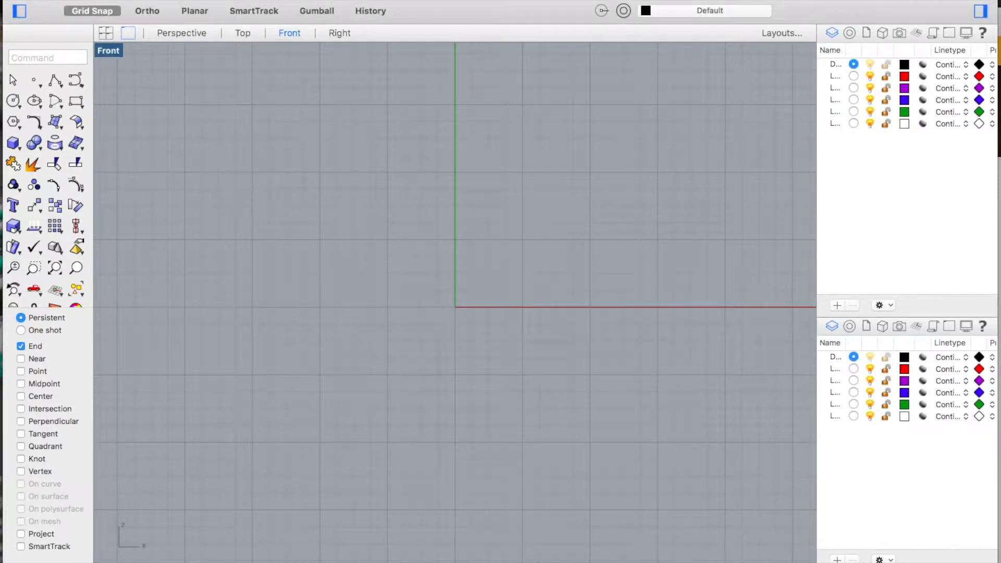
Draw a 1.25-radius quarter arc centred on the origin, running from the vertical axis to the positive horizontal axis
left_click(205, 0)
mouse_move(280, 114)
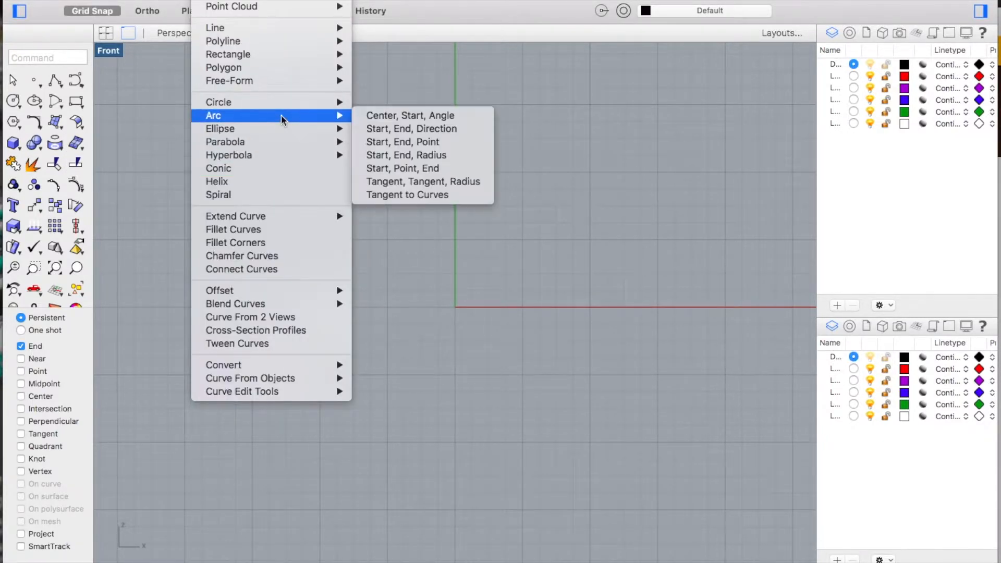
left_click(375, 117)
type("0")
key("Return")
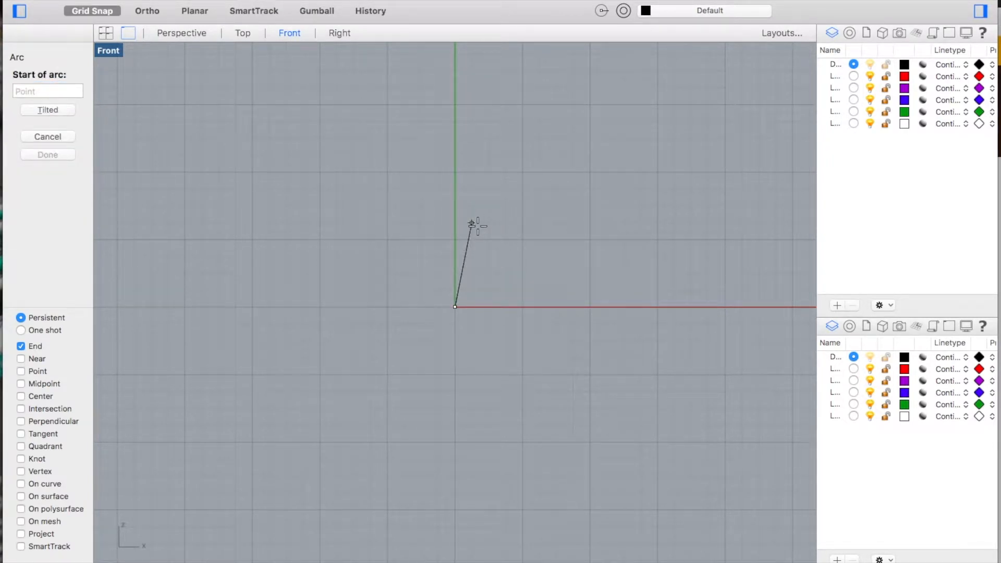
type("1.25")
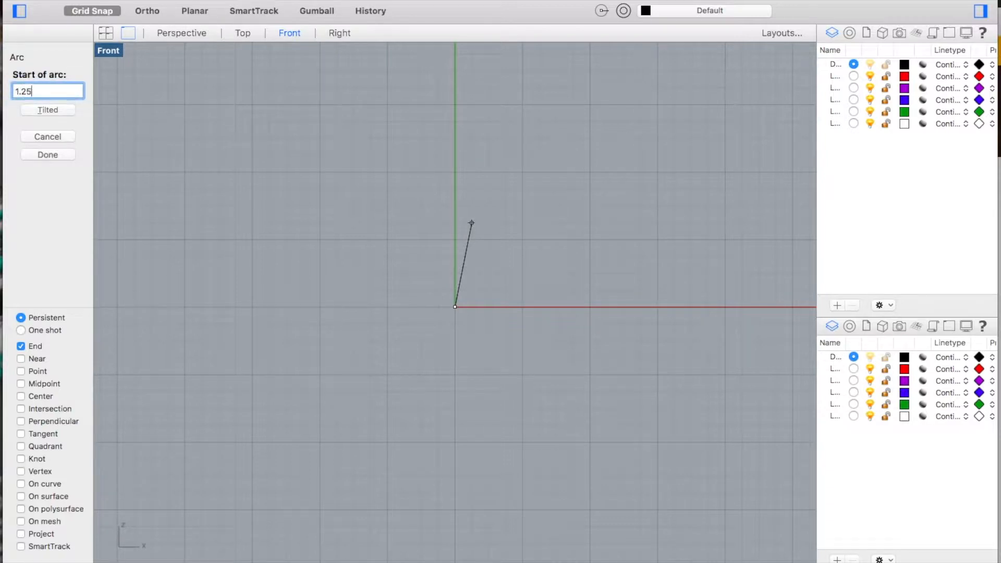
key("Return")
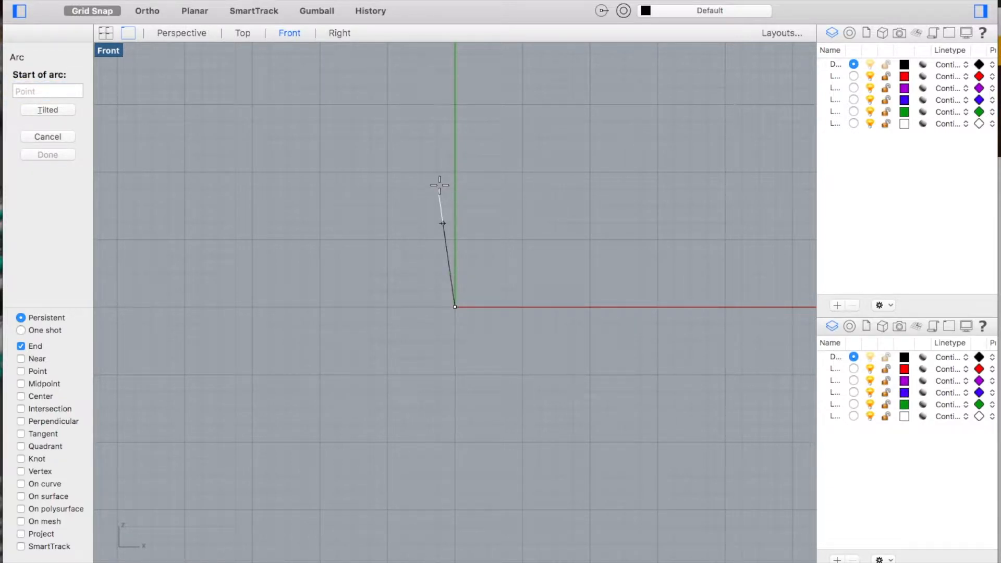
left_click(458, 188)
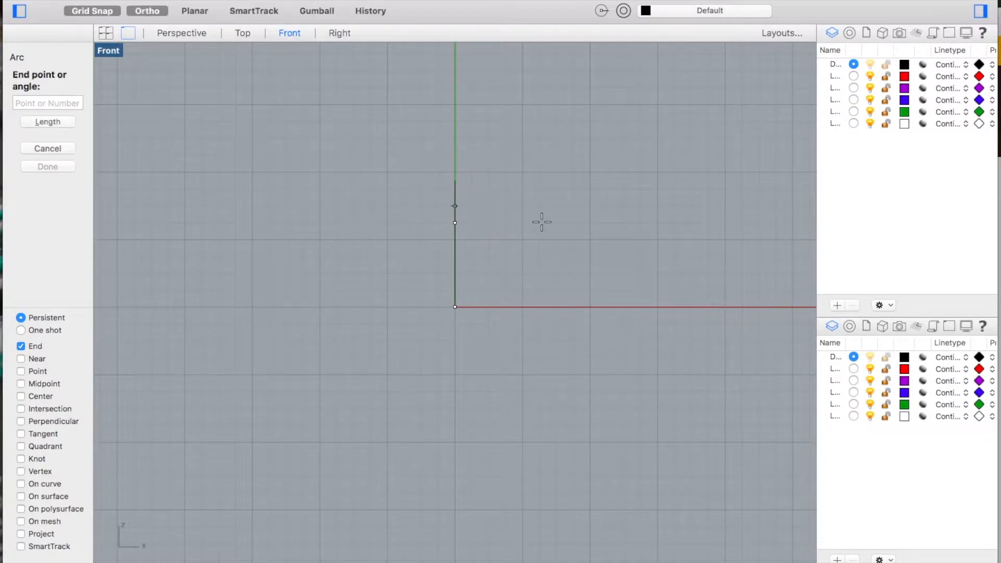
left_click(570, 273)
scroll(569, 273, "up", 4)
scroll(570, 273, "right", 5)
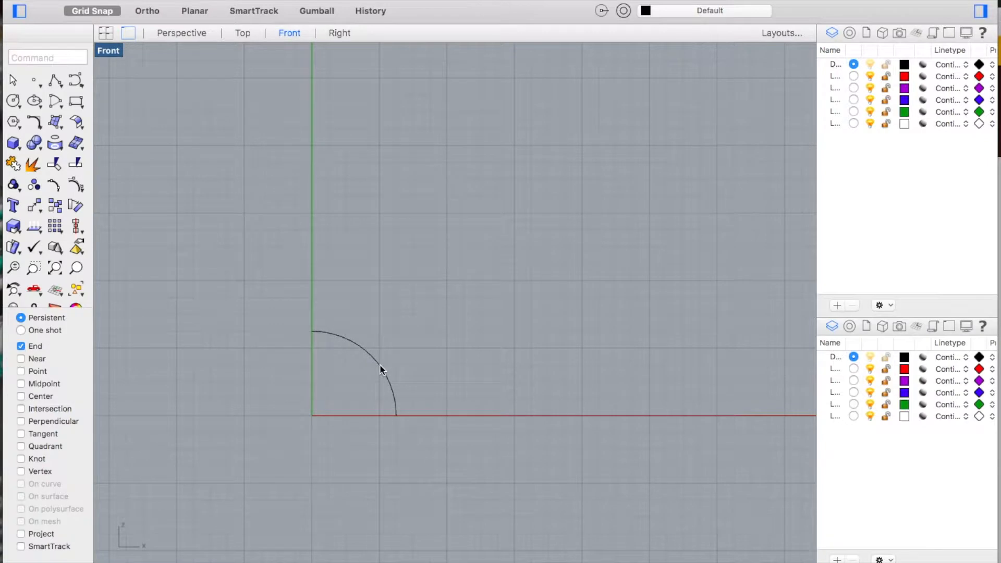
Draw a single vertical line 0.5 long straight up from the quarter arc's upper endpoint
left_click(204, 1)
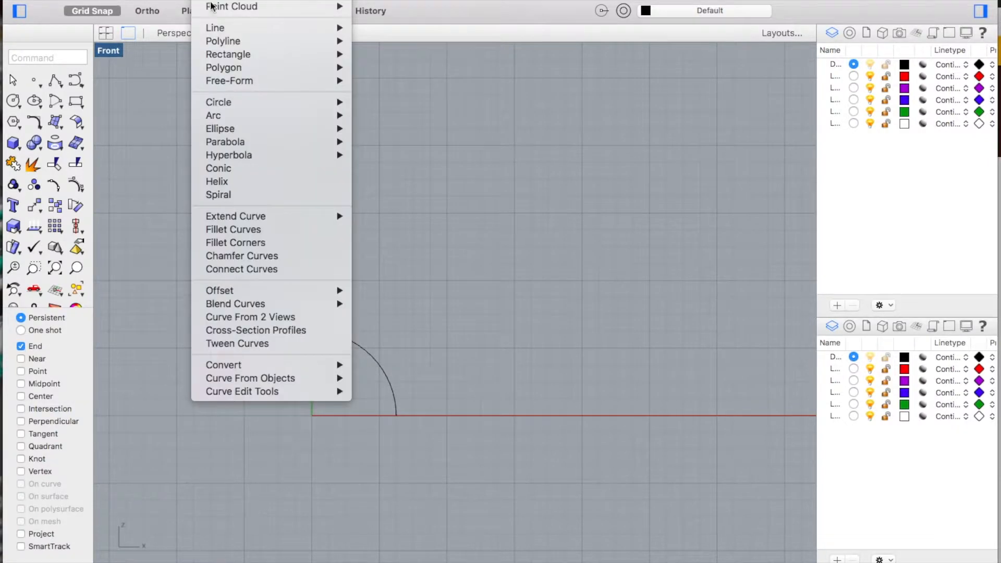
mouse_move(287, 27)
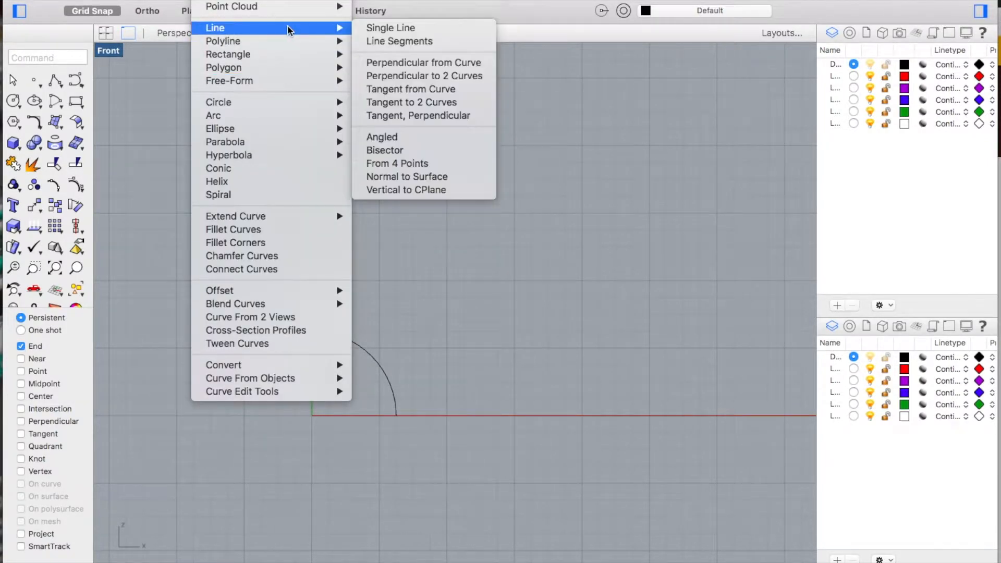
left_click(392, 28)
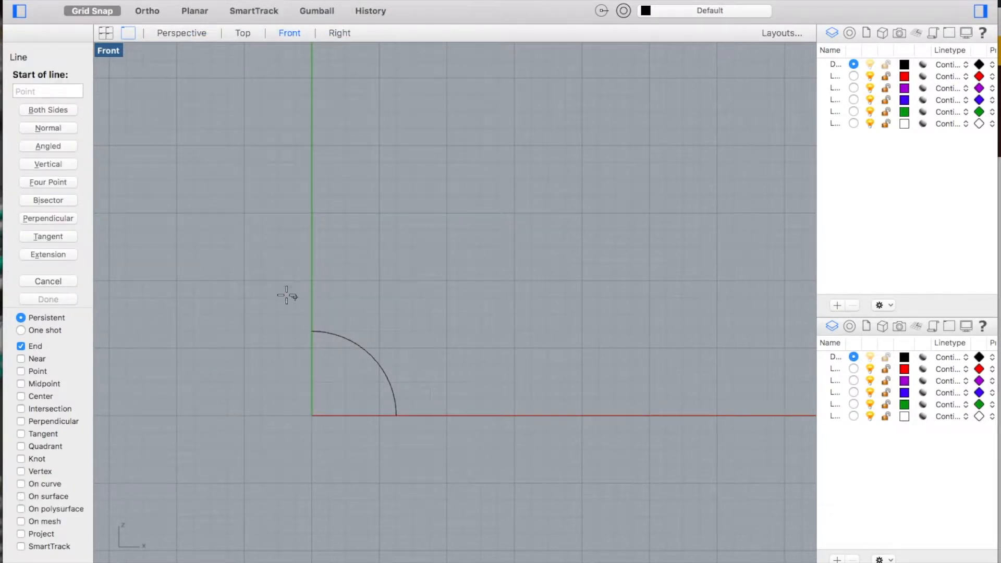
left_click(310, 329)
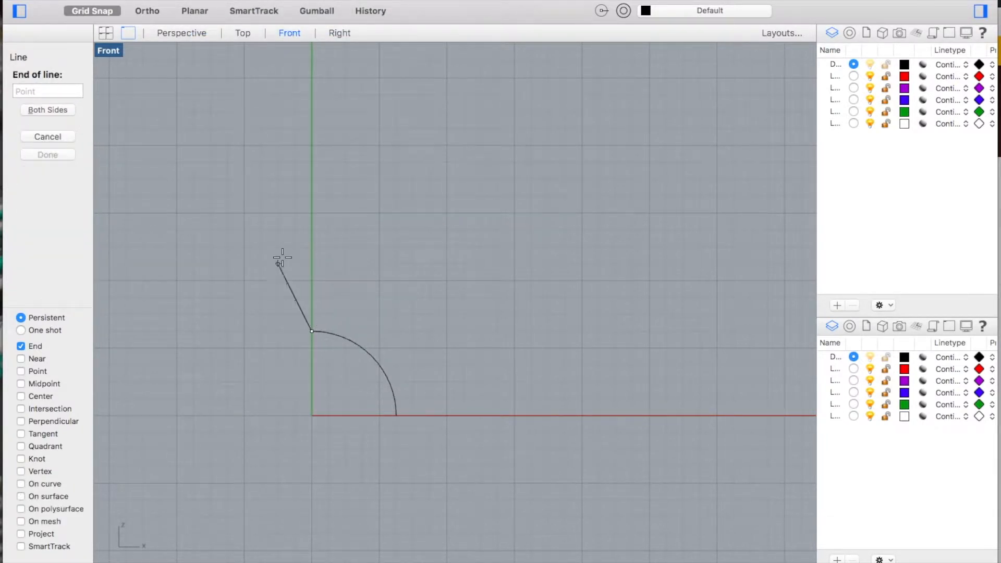
type("5")
key("Return")
left_click(311, 254)
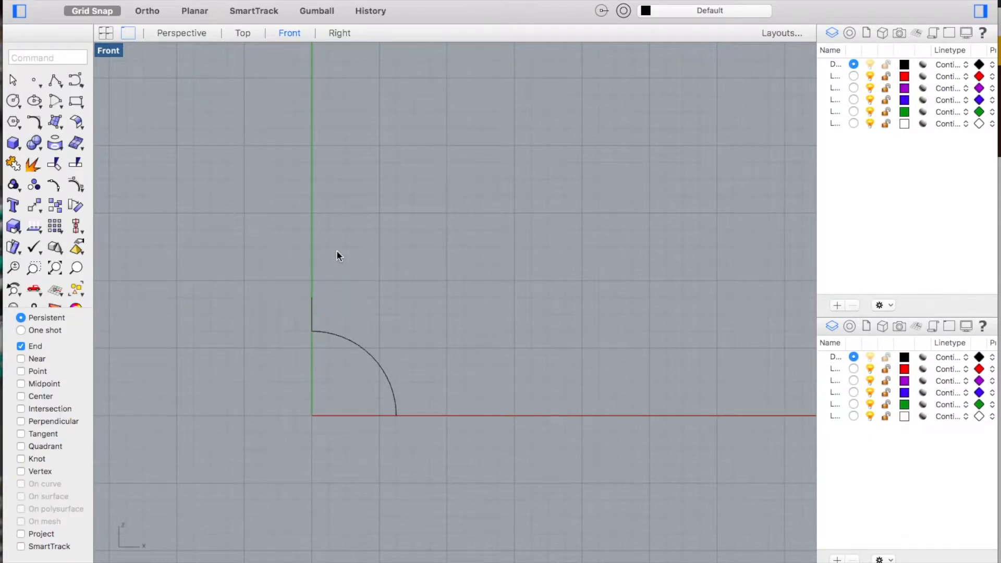
Switch to Chrome to examine the corner dimensions in the Exercise 28 drawing, and return to Rhinoceros
key("super+Tab")
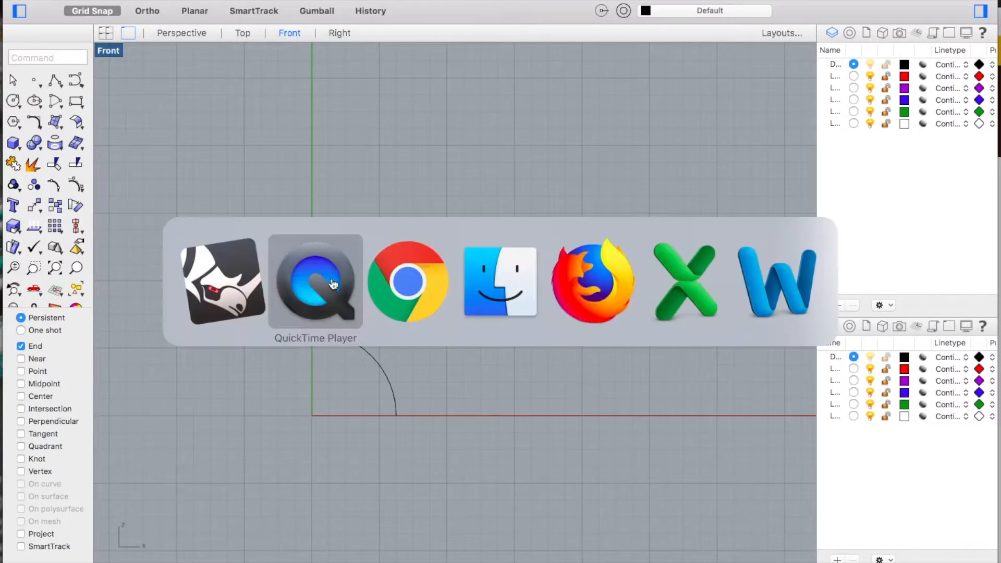
key("super+Tab")
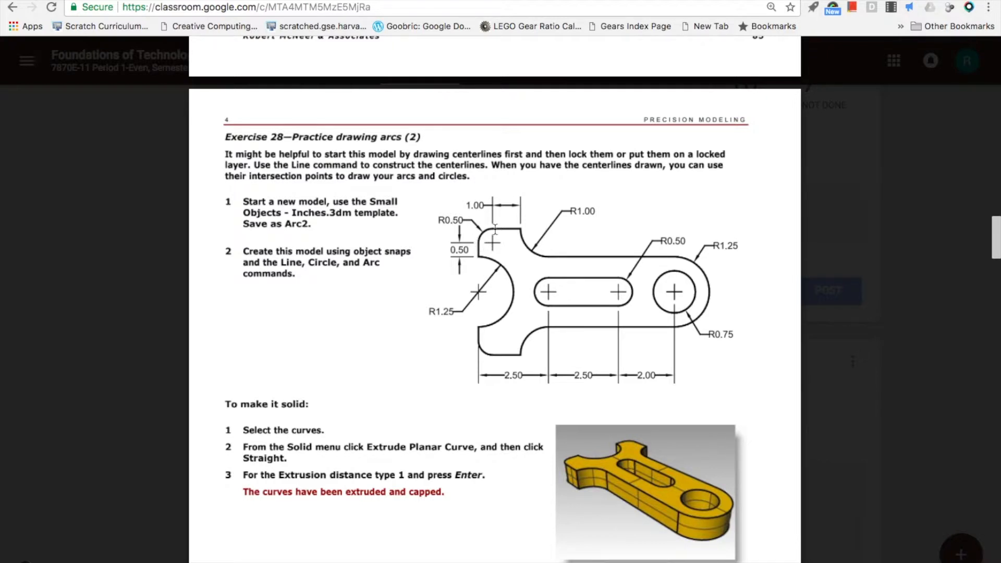
key("super+Tab")
key("super+Tab")
key("super+Tab")
key("super+Tab")
key("super+Tab")
key("super+Tab")
key("super+Tab")
key("super+Tab")
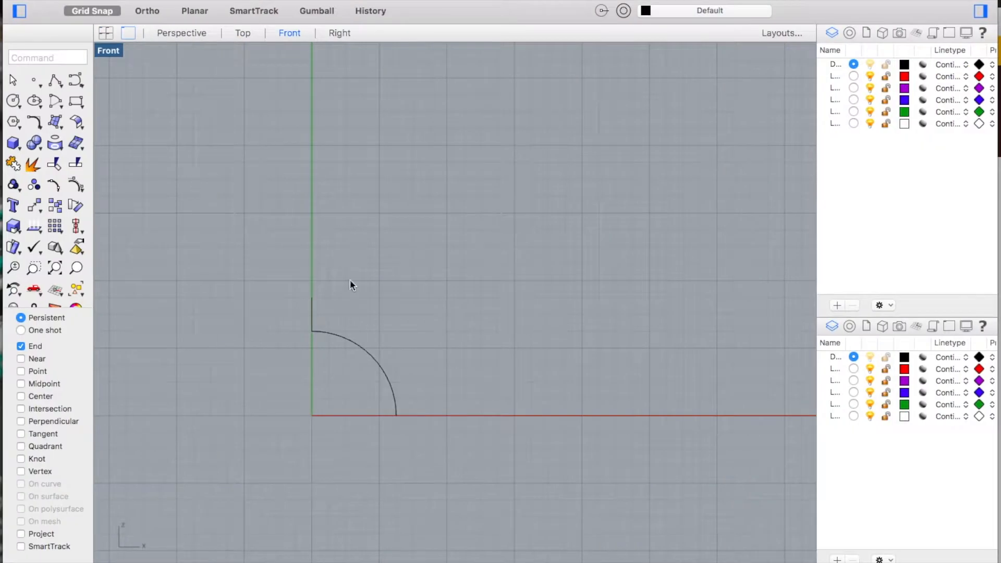
Draw a Start, End, Direction arc from the vertical line's upper end to relative point r.5,.5, with a vertical start direction
left_click(211, 0)
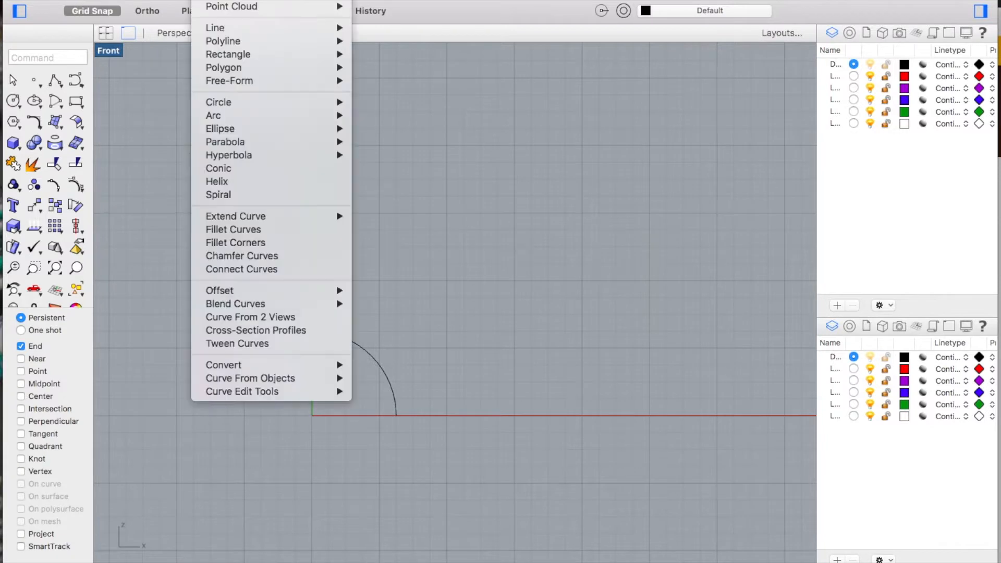
mouse_move(239, 120)
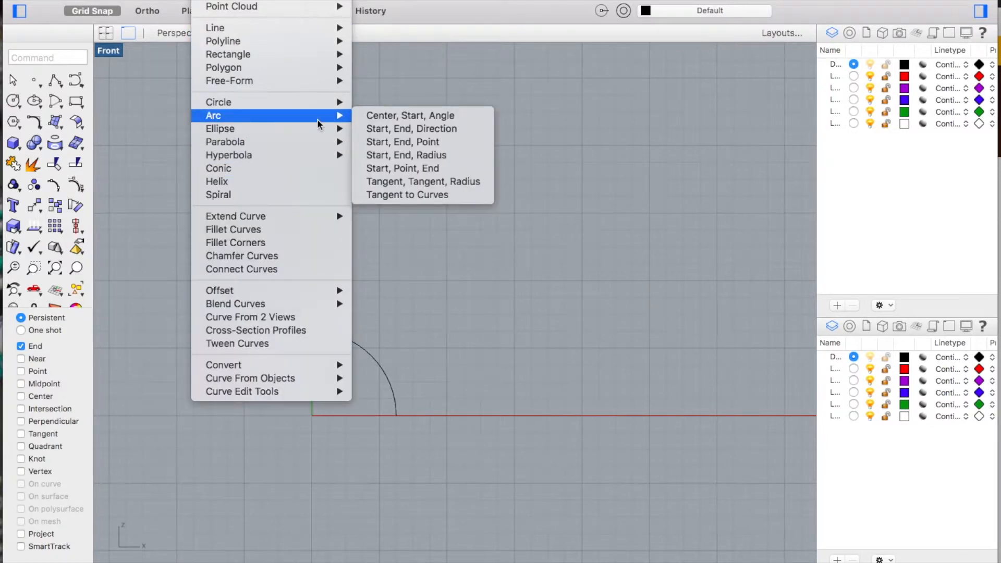
left_click(383, 129)
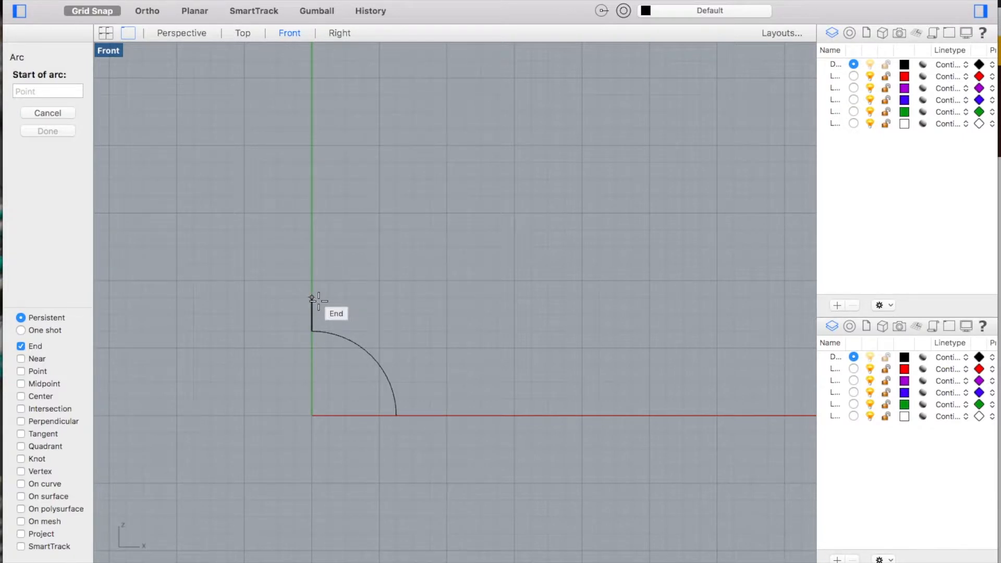
left_click(312, 298)
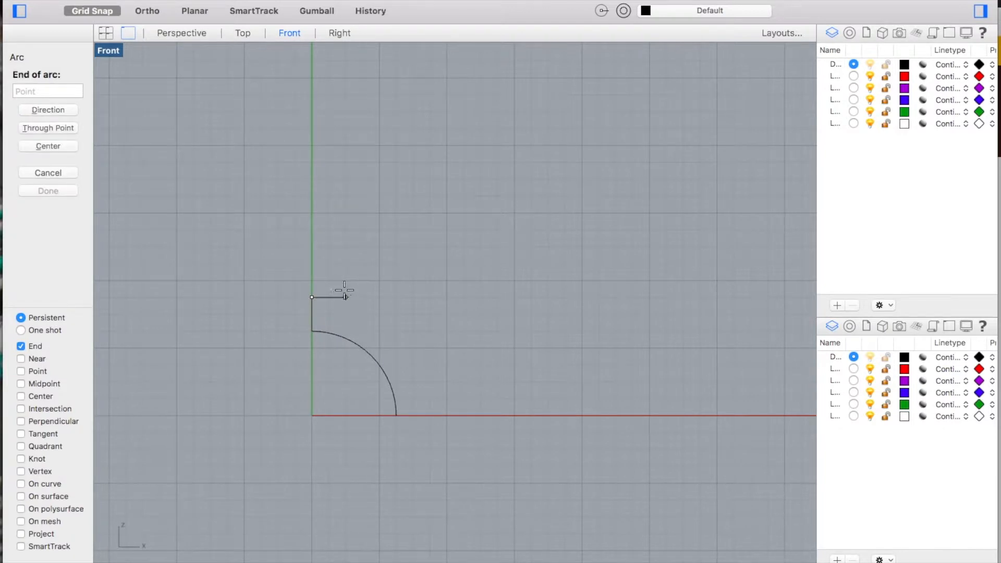
type("r")
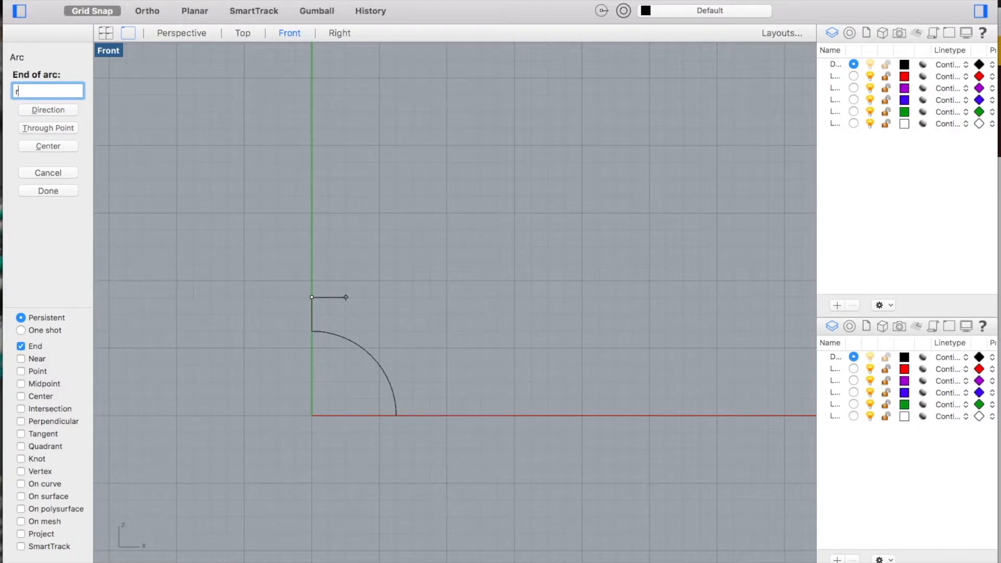
type(".5,.5")
key("Return")
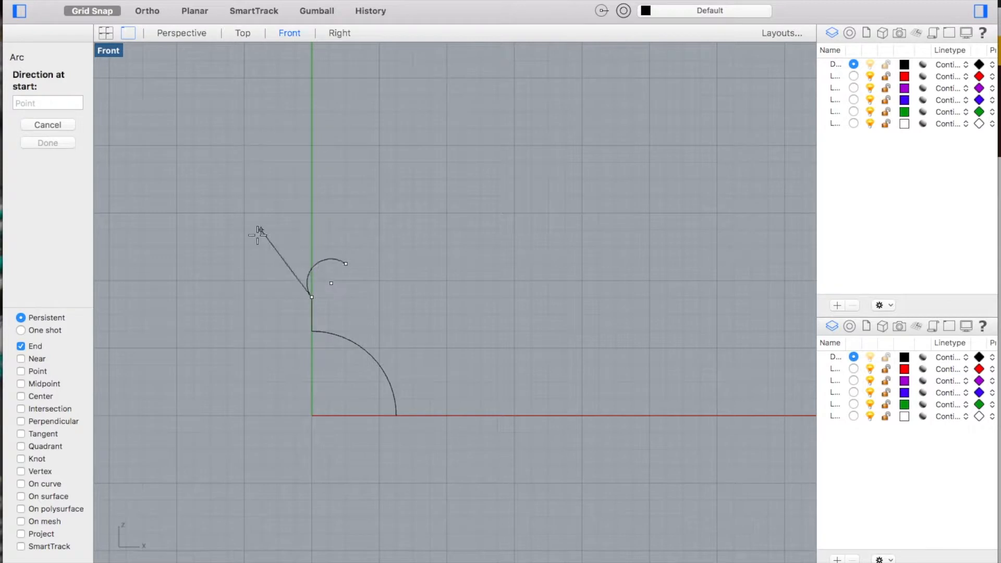
left_click(311, 224)
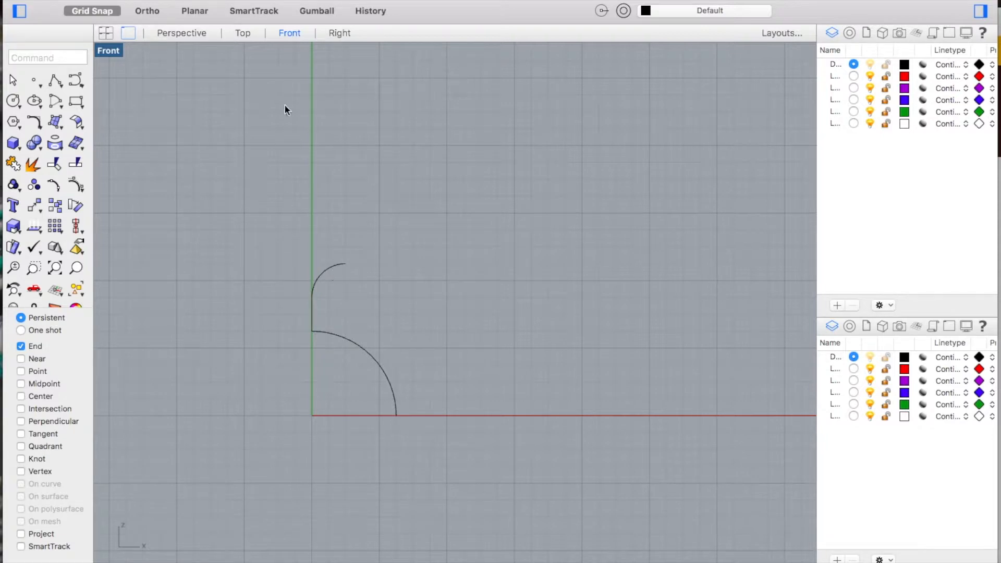
Draw a single horizontal line 1 inch long, extending from the end of the small corner arc away from the vertical axis
mouse_move(230, 27)
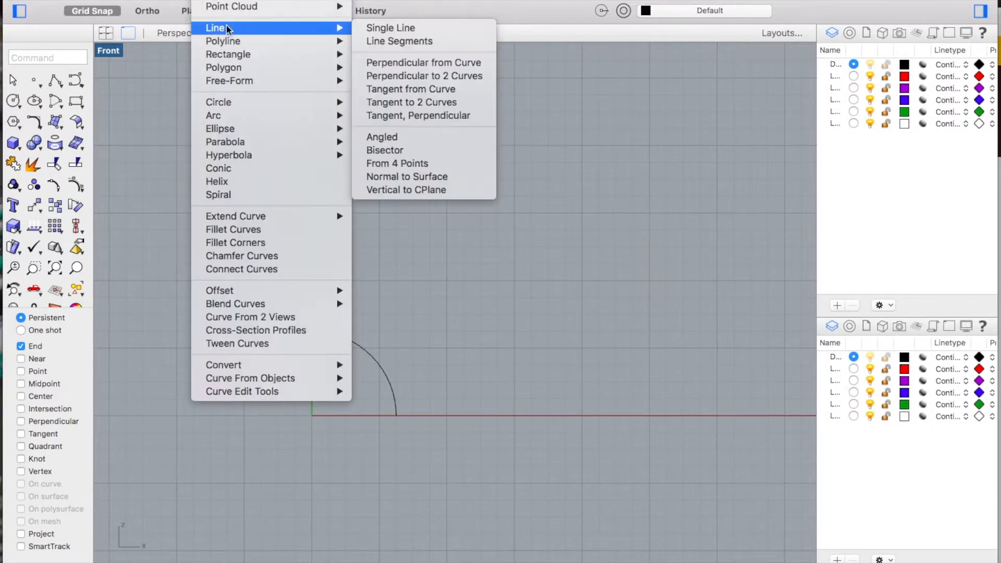
left_click(372, 27)
left_click(345, 263)
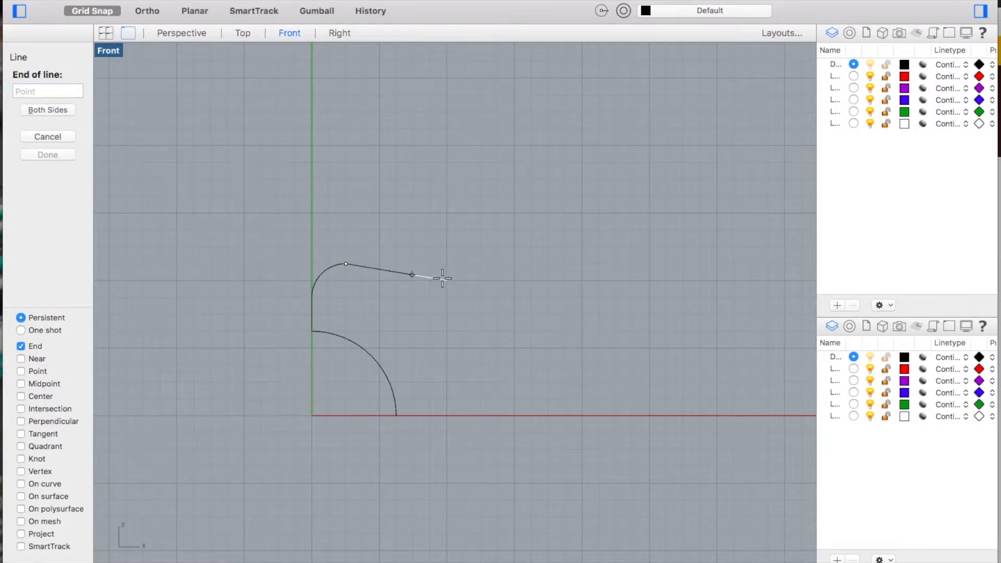
left_click(444, 264)
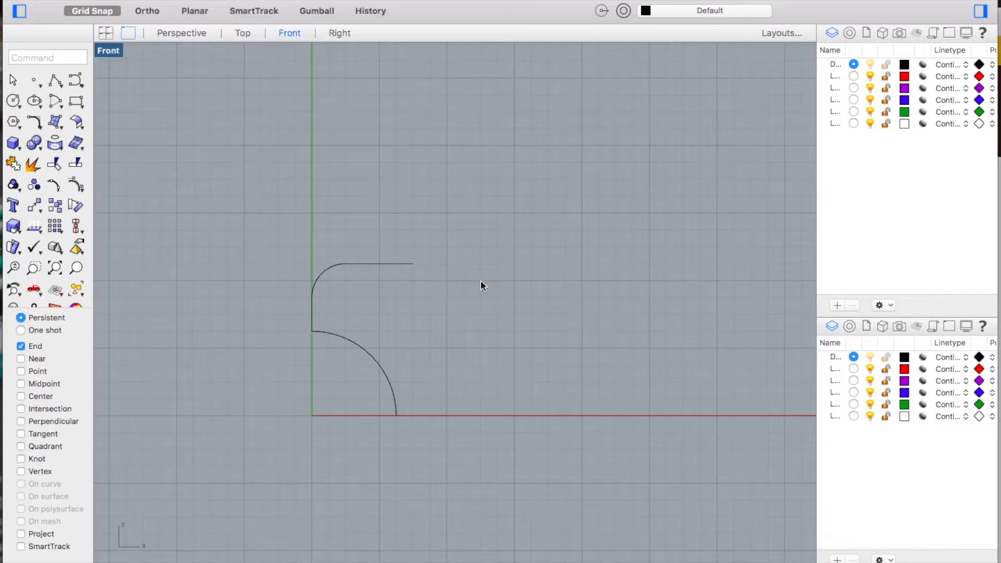
Check the drawing in Chrome, then draw a Start, End, Direction arc from the 1-inch line's free end to r1,-1, starting vertically downward
key("super+Tab")
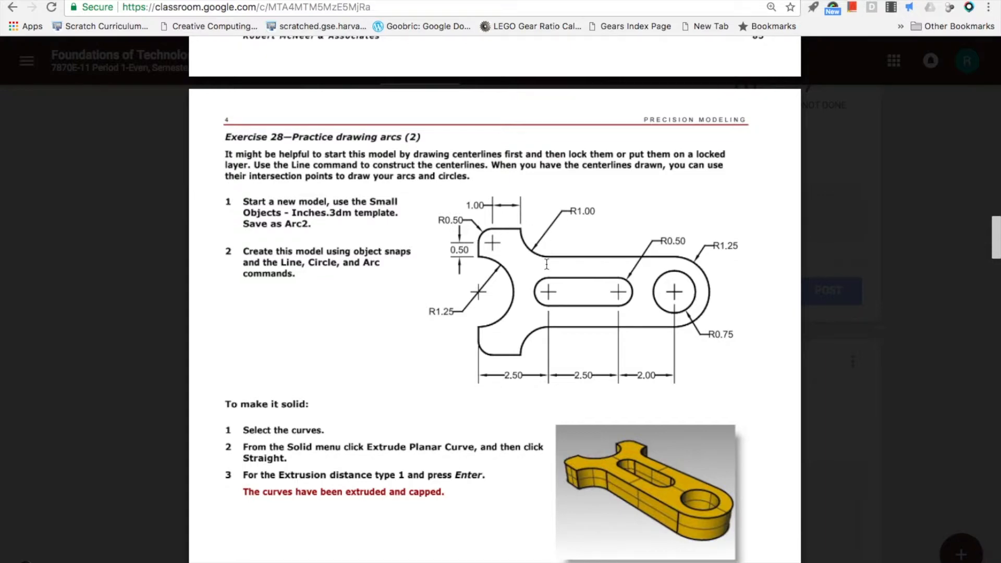
key("super+Tab")
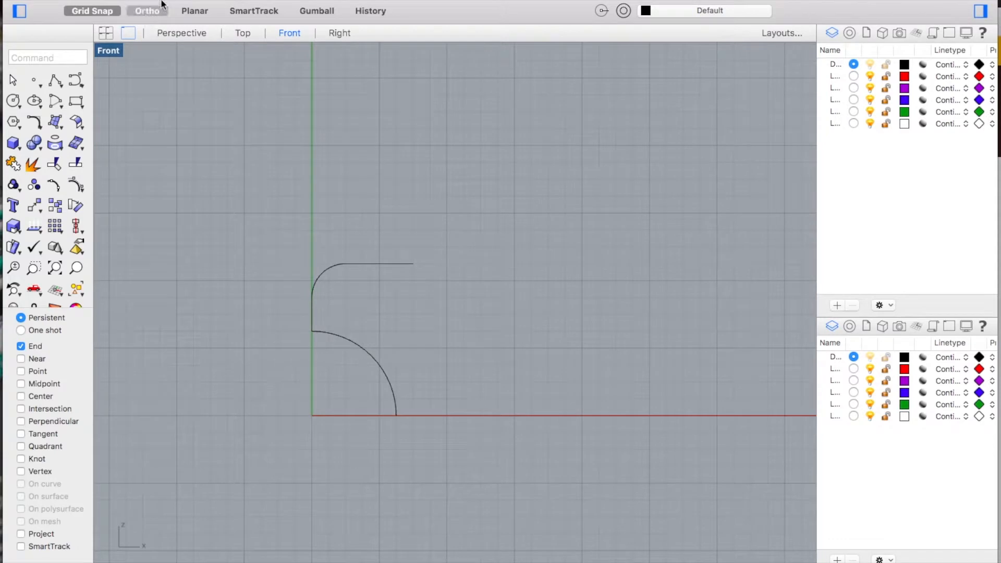
left_click(205, 6)
mouse_move(267, 115)
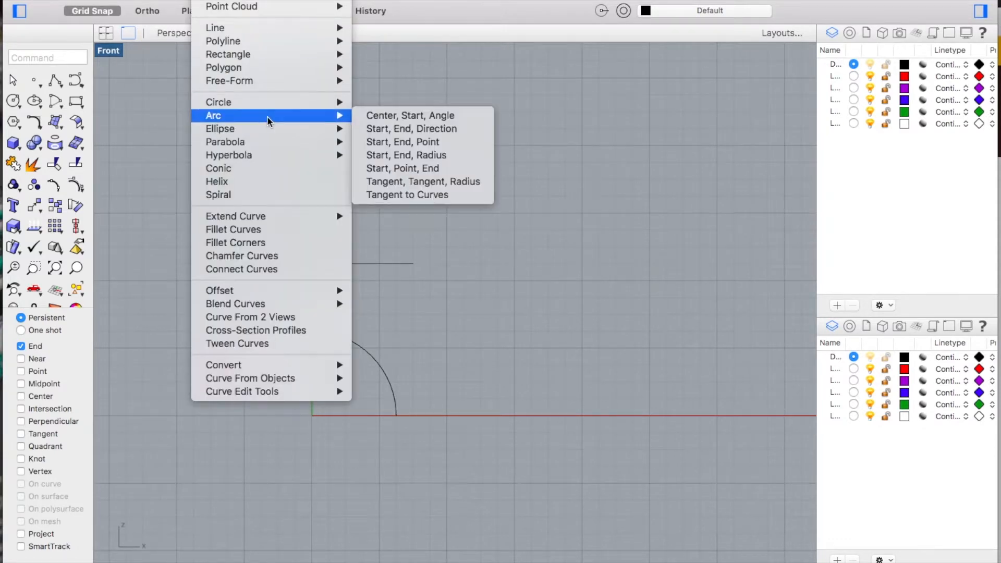
left_click(452, 129)
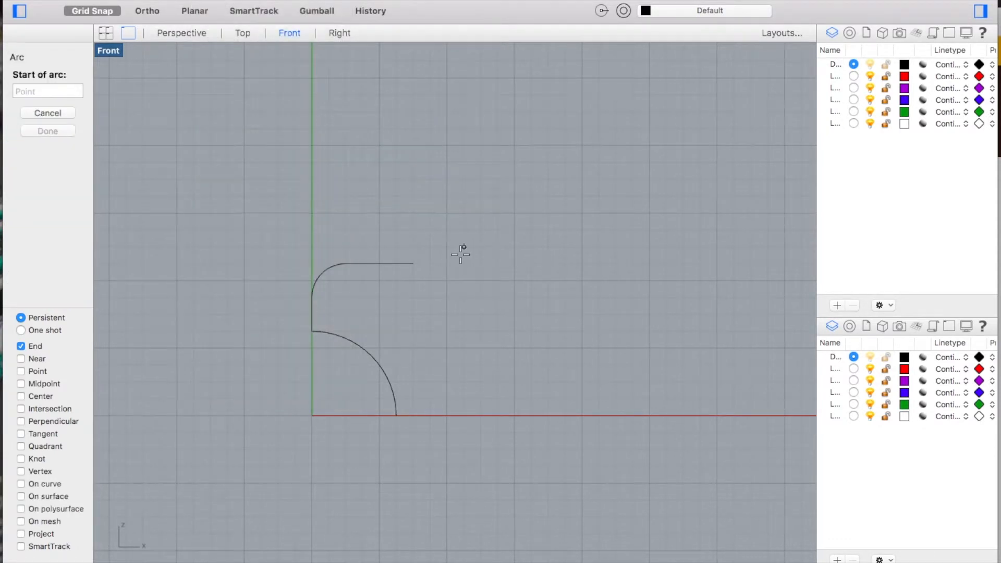
left_click(415, 265)
type("r1,")
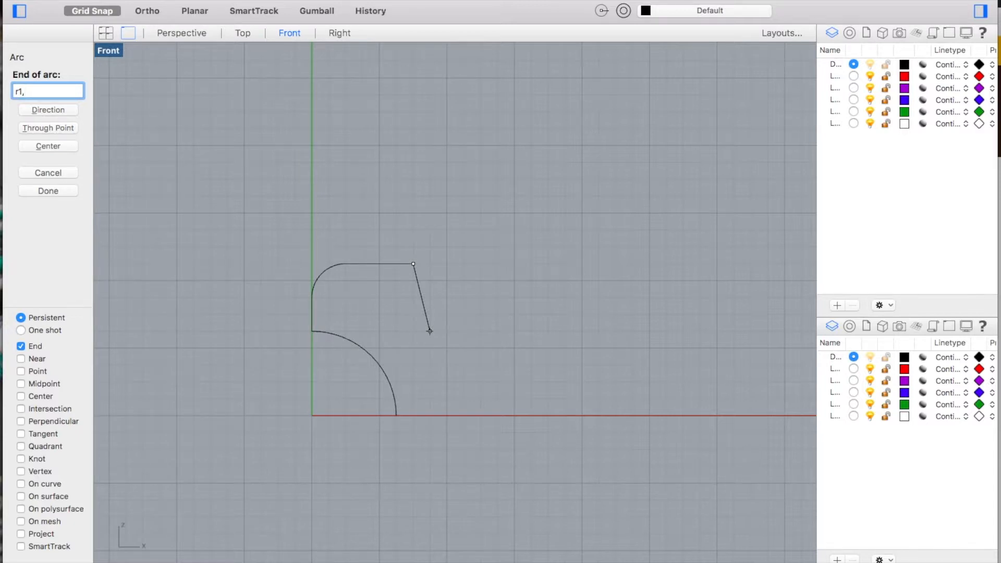
type("-1")
key("Return")
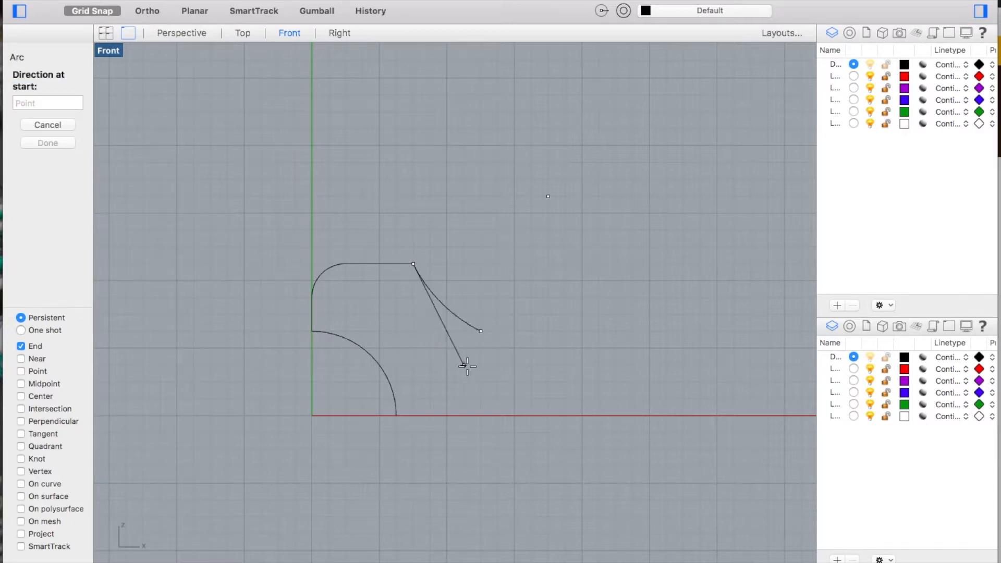
left_click(428, 339)
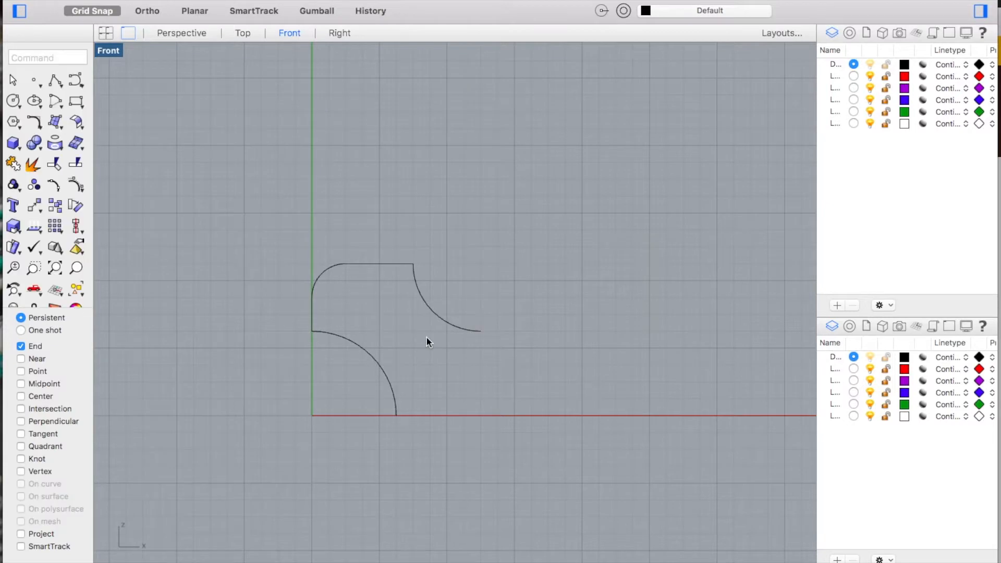
Switch to Chrome to examine the dimensions of the link's rounded end in the Exercise 28 drawing, and return to Rhinoceros
scroll(510, 330, "right", 10)
scroll(509, 330, "down", 5)
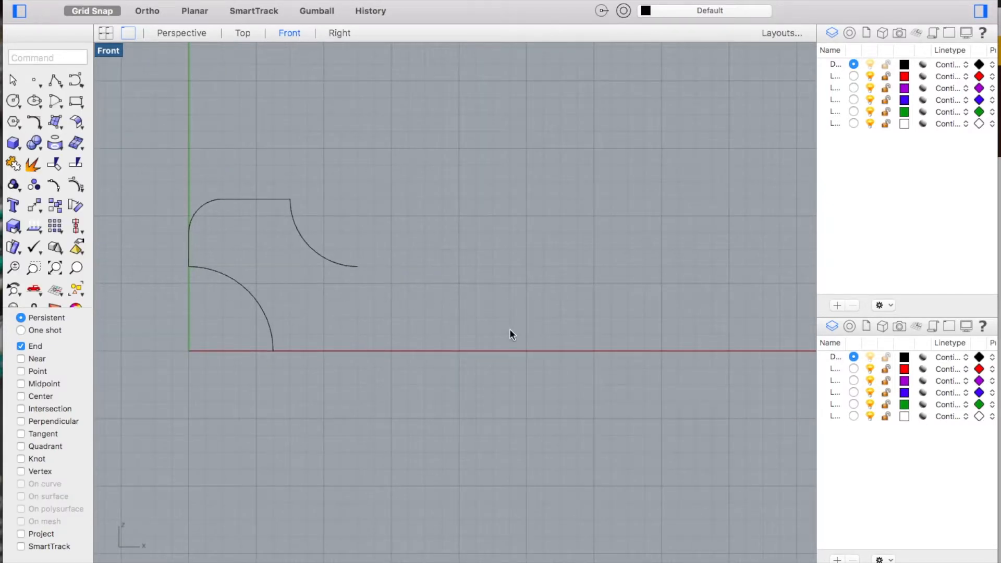
key("ctrl+Right")
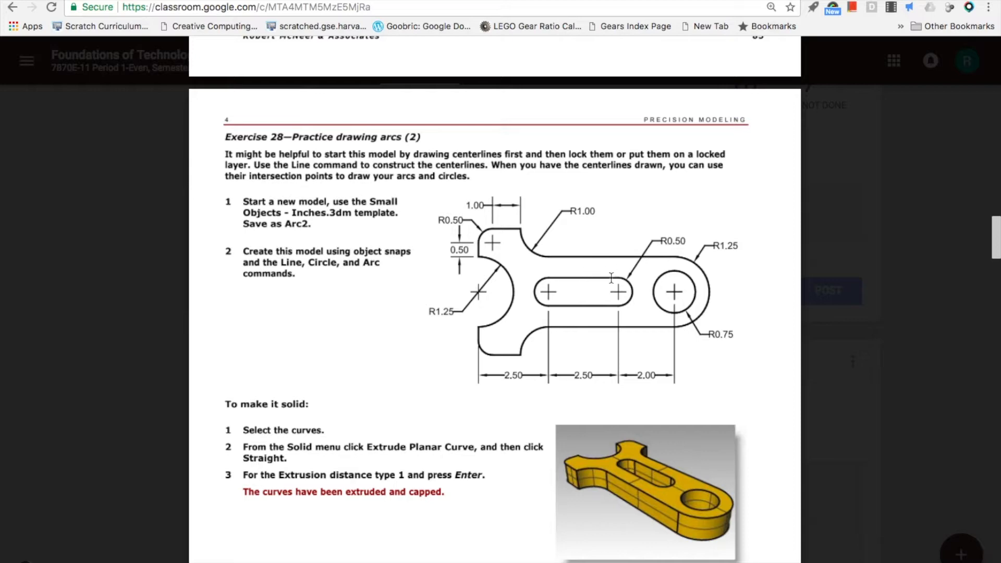
key("ctrl+Left")
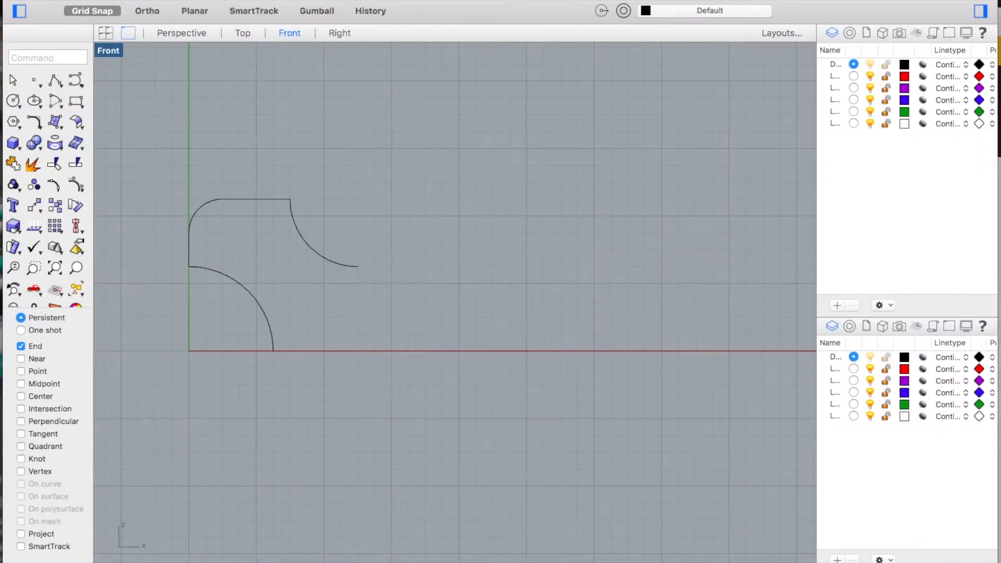
left_click(206, 0)
mouse_move(303, 116)
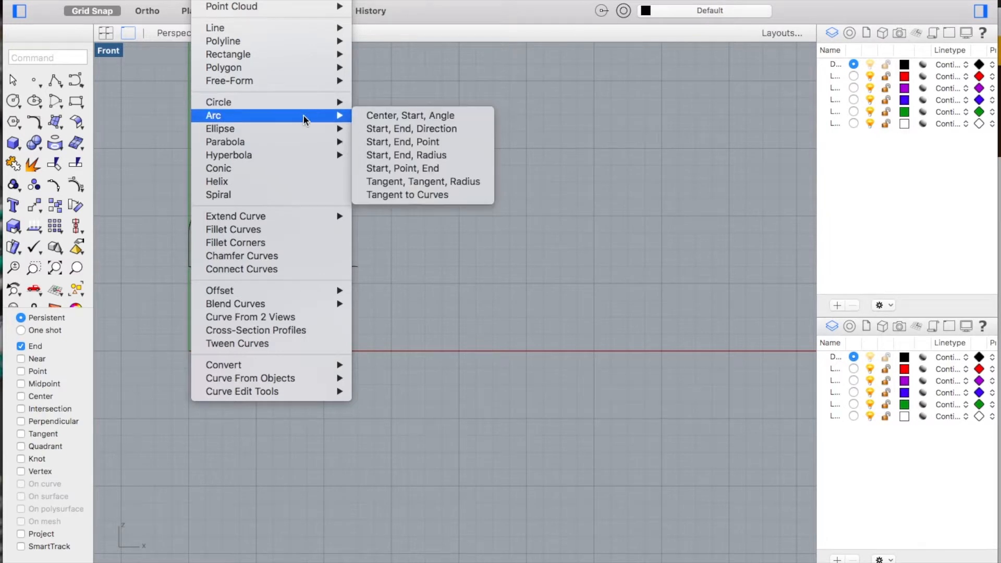
left_click(382, 119)
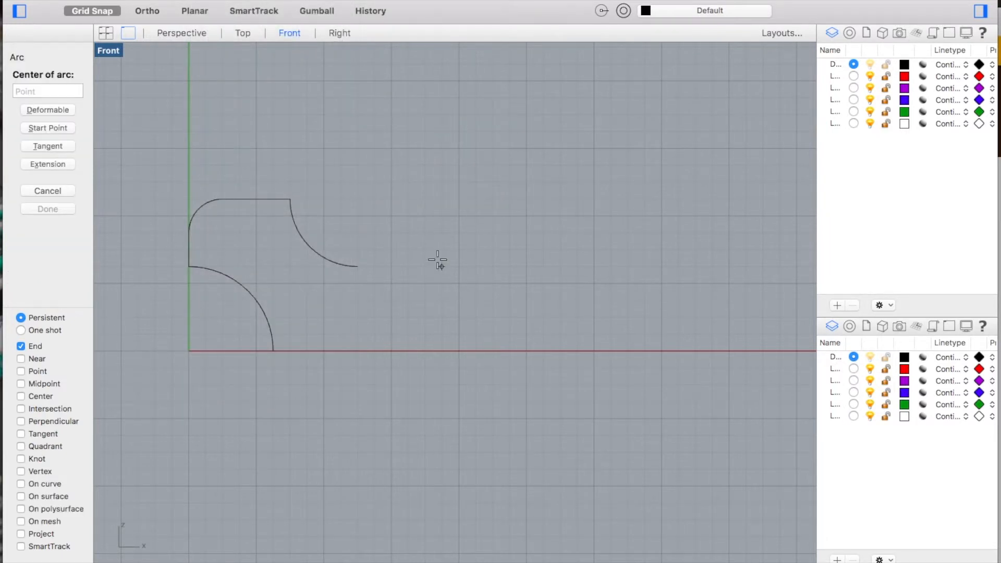
key("ctrl+Left")
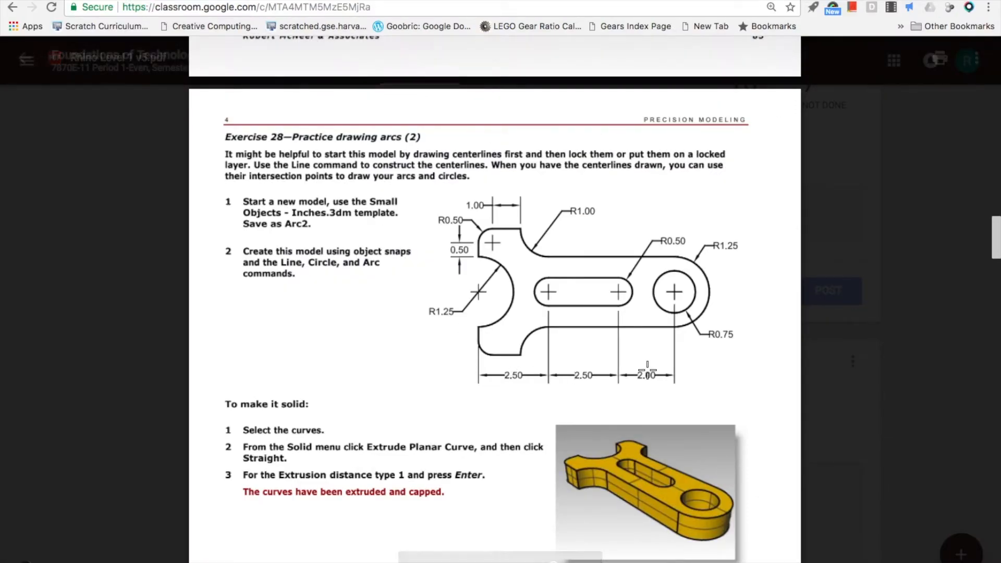
key("ctrl+Right")
type("7")
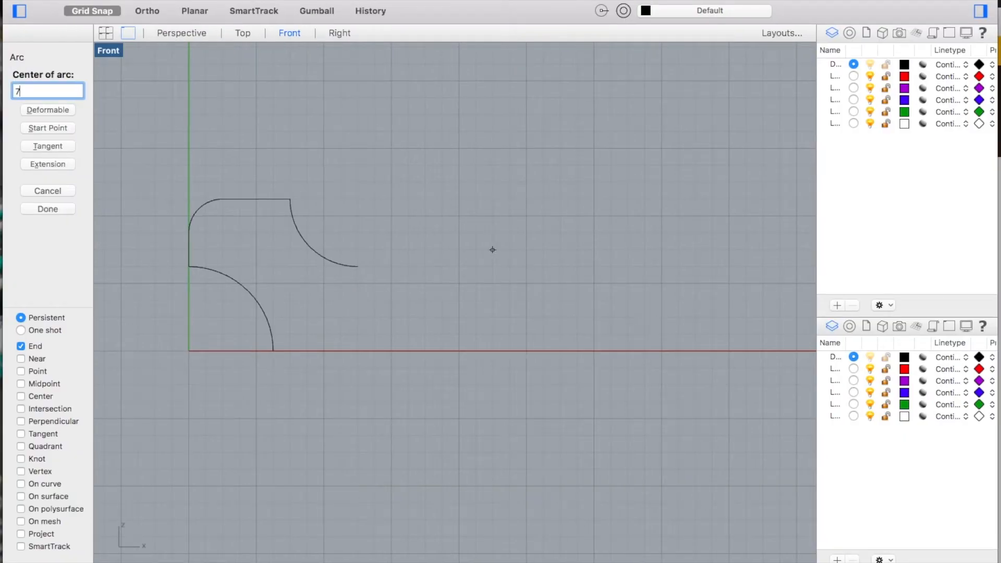
type(",0")
key("Return")
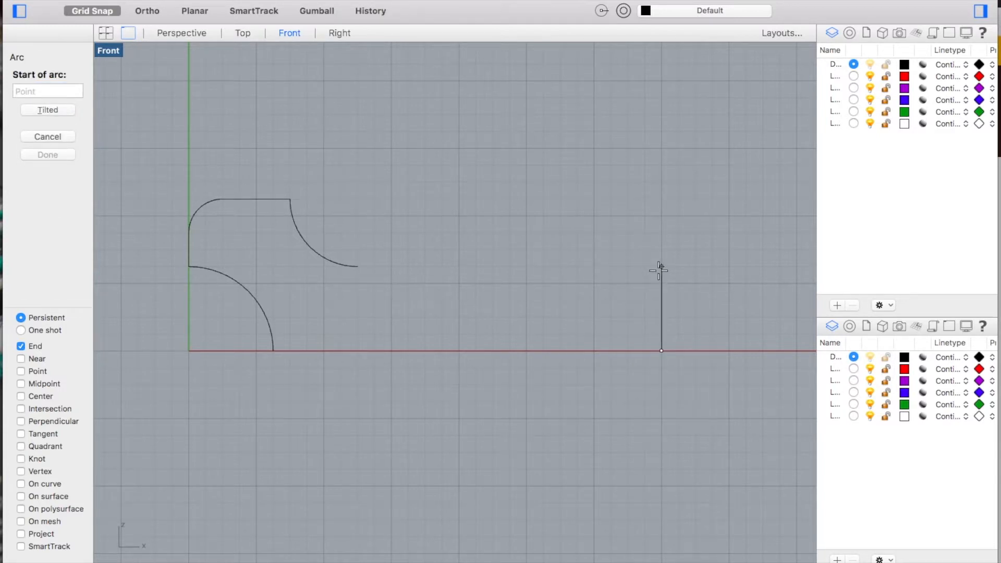
type("1.25")
key("Return")
key("Escape")
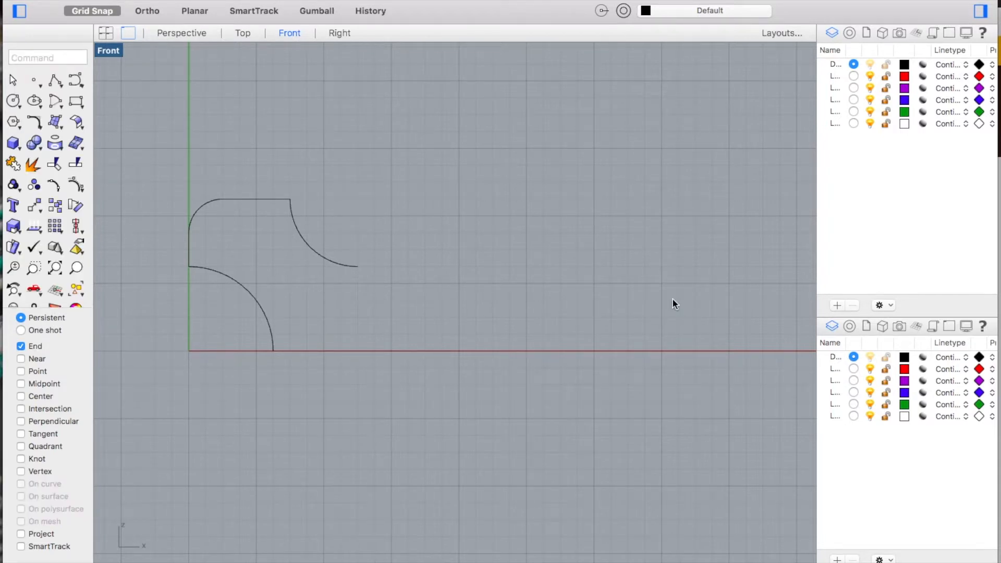
Draw a Center, Start, Angle quarter arc centred at 7,0 with radius 1.25, from directly above the center to the horizontal axis, curving outward
left_click(219, 0)
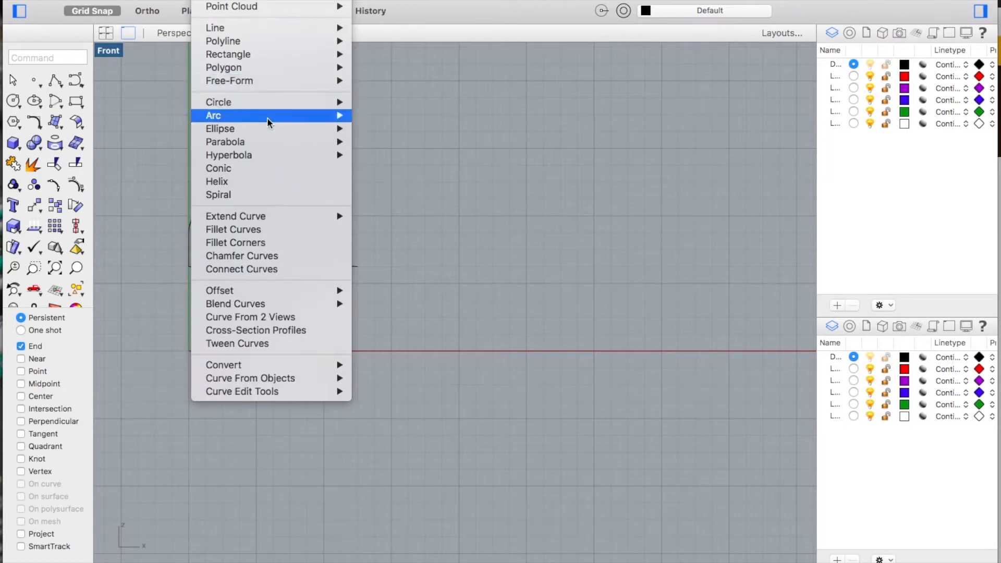
mouse_move(267, 116)
left_click(372, 116)
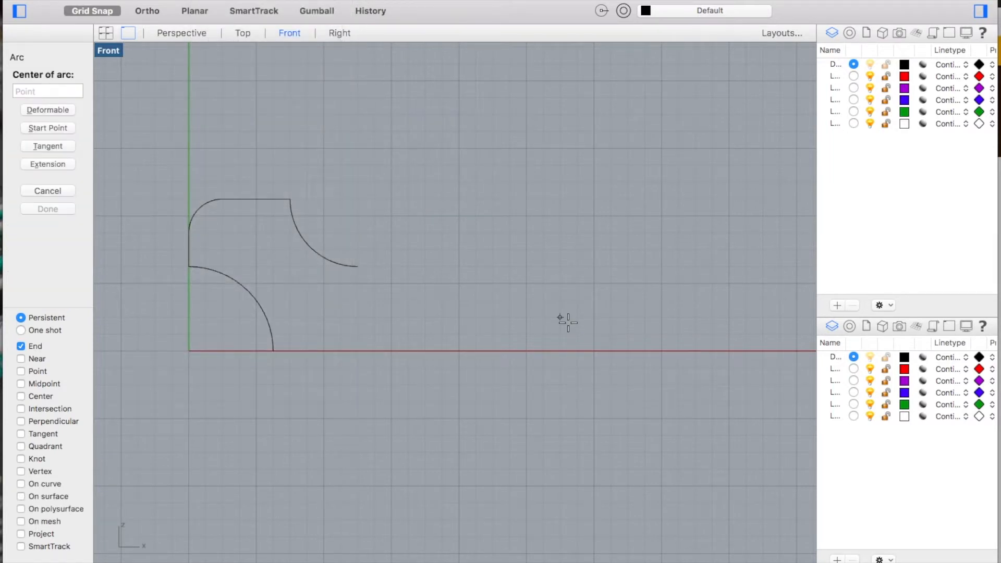
type("7,0")
key("Return")
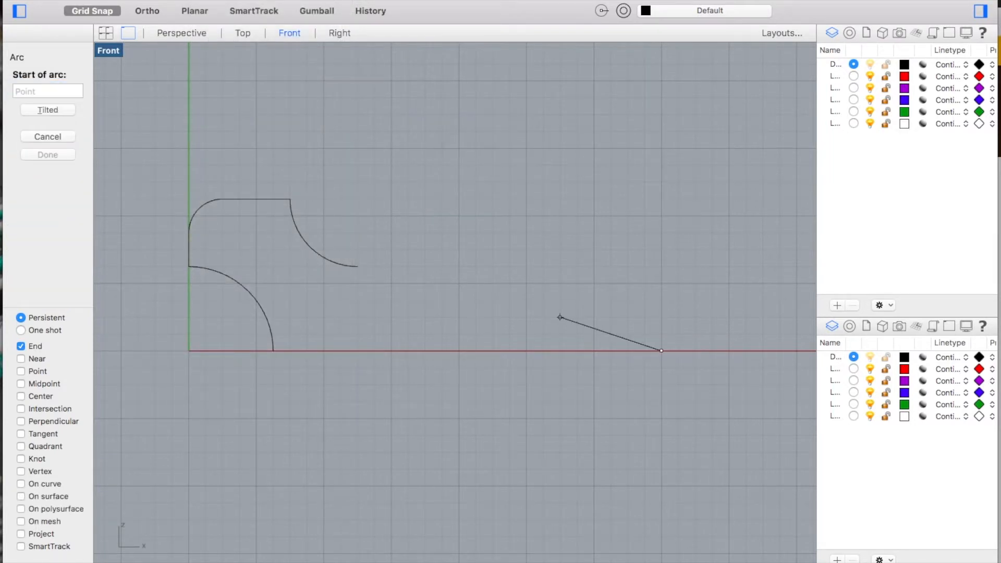
type("1.125")
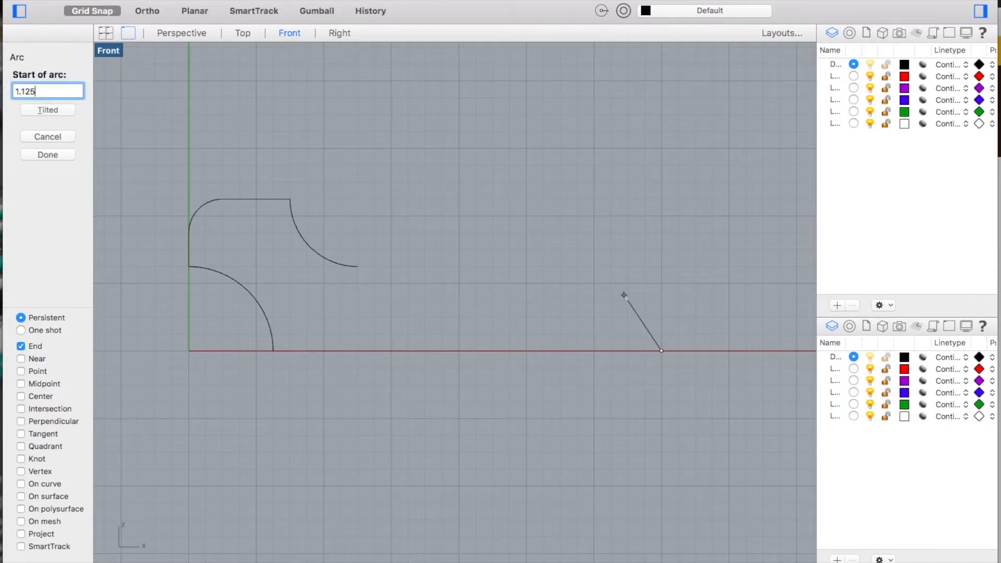
key("Return")
type("1.25")
key("Return")
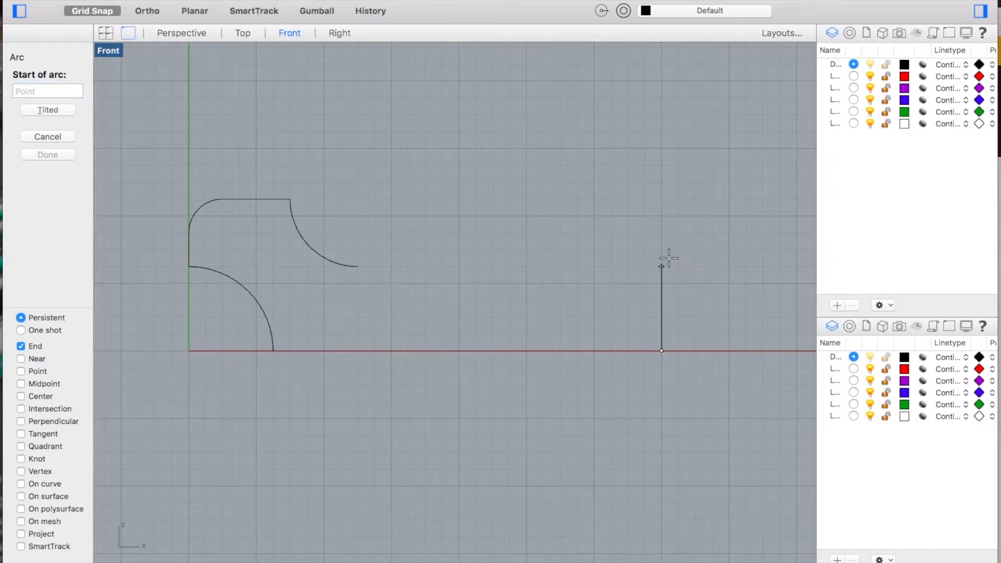
left_click(665, 236)
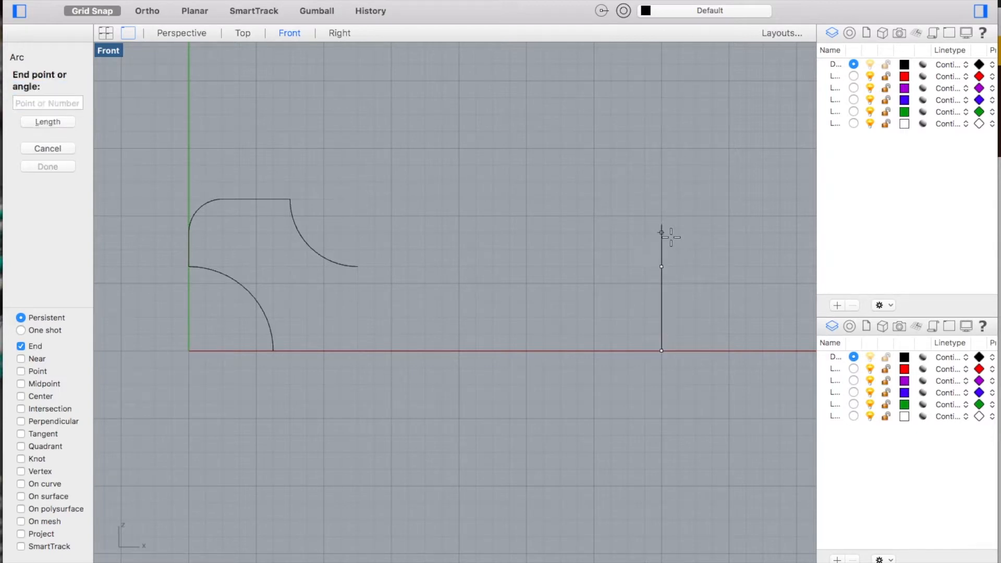
left_click(761, 351)
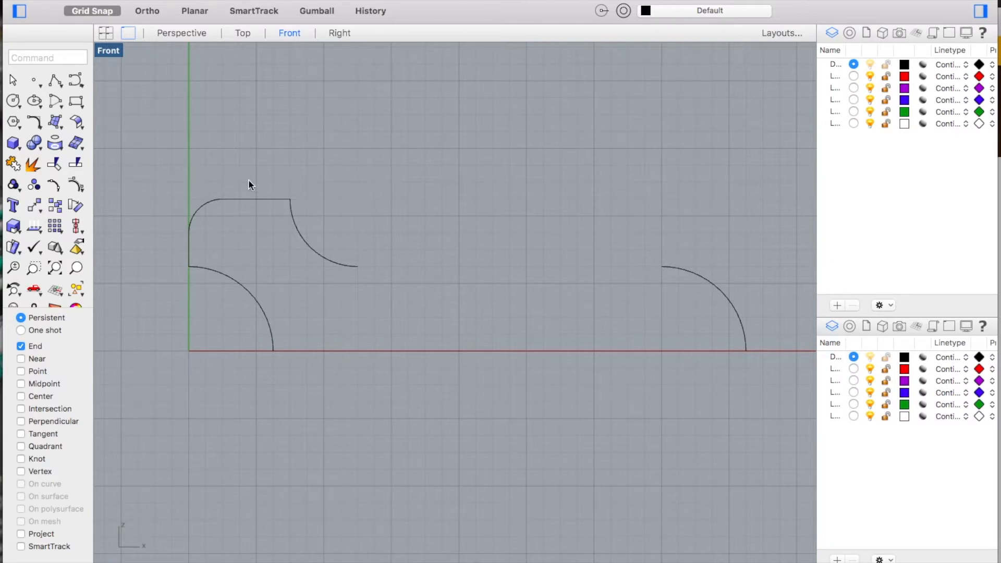
Draw a Center, Start, Angle semicircular arc centred at 7,0 with radius .75 above the horizontal axis, checking the hole radius in the drawing
left_click(205, 0)
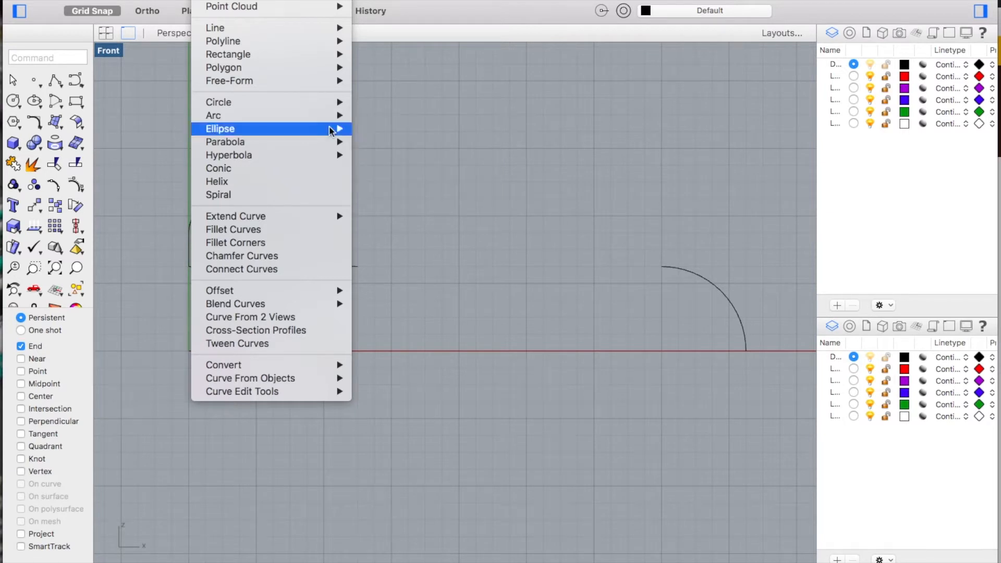
mouse_move(342, 116)
left_click(386, 115)
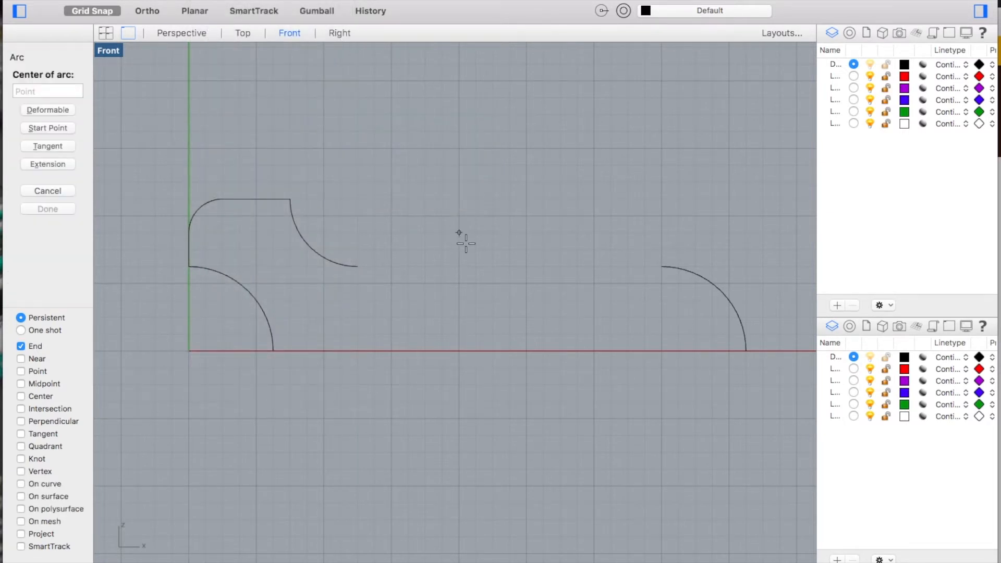
type("7,0")
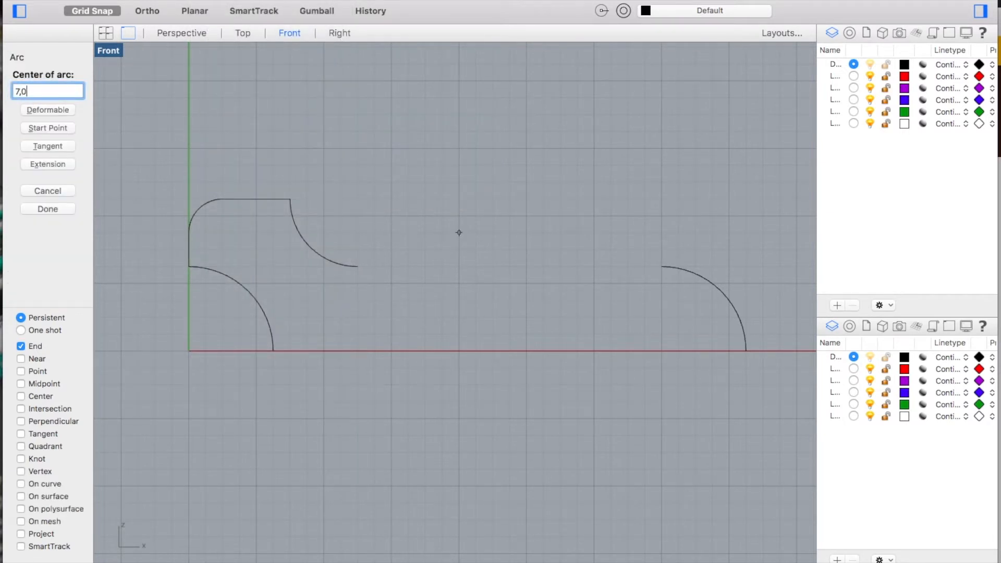
key("Return")
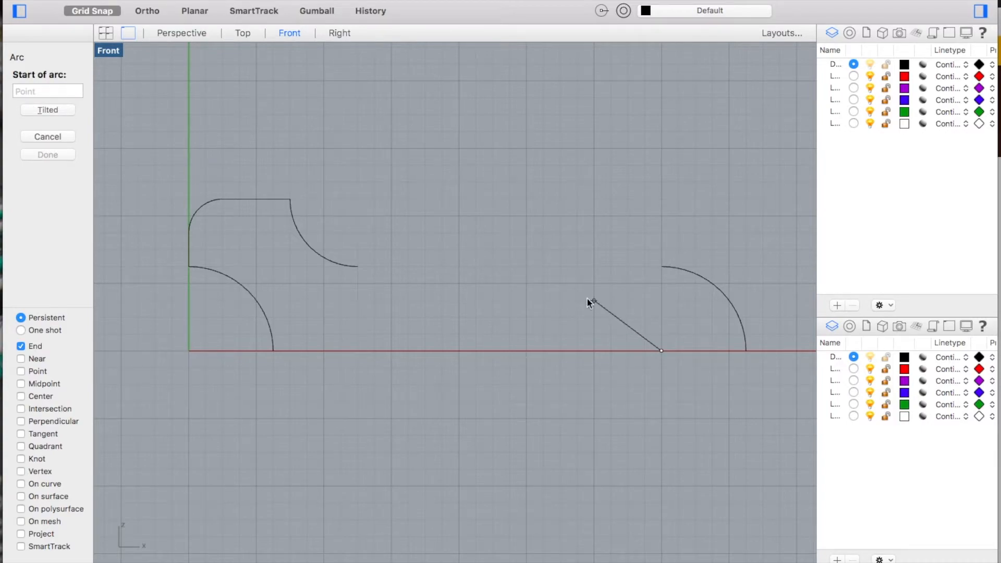
key("super+Tab")
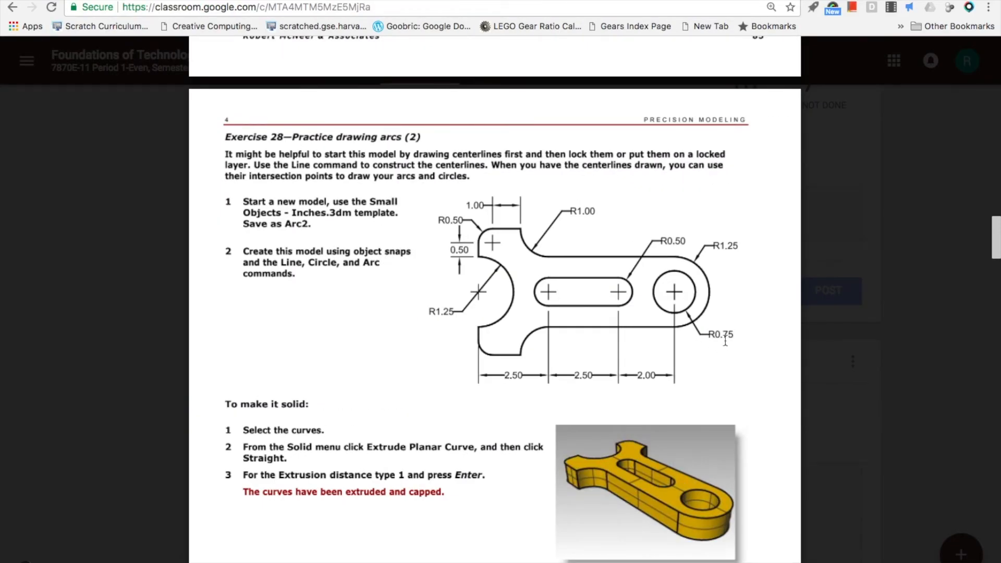
key("super+Tab")
type(".75")
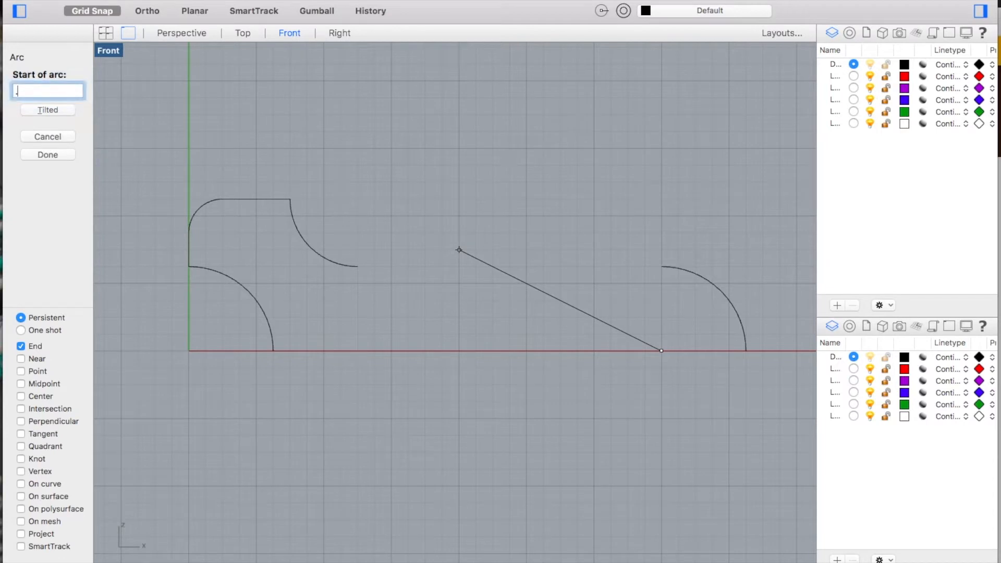
key("Return")
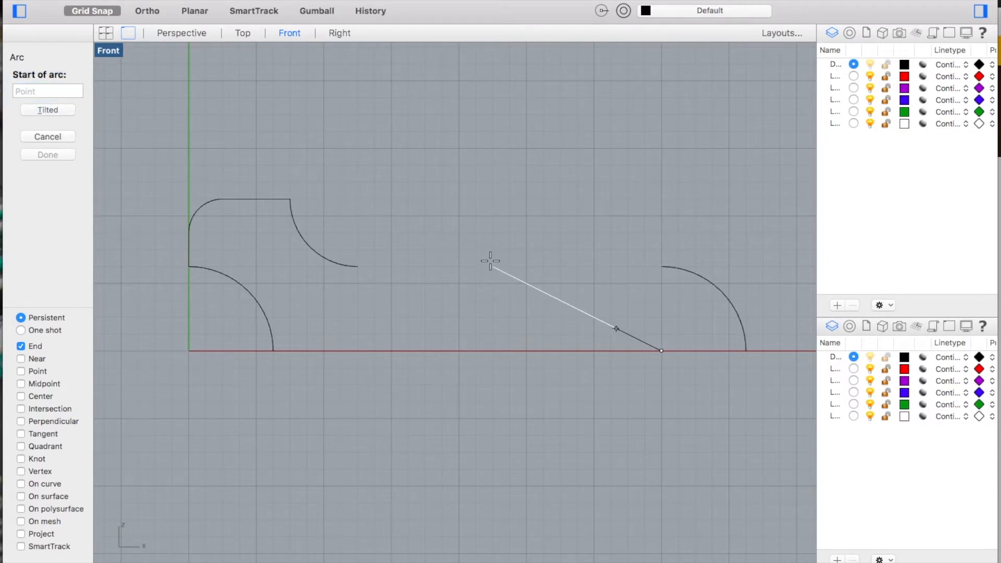
left_click(482, 289)
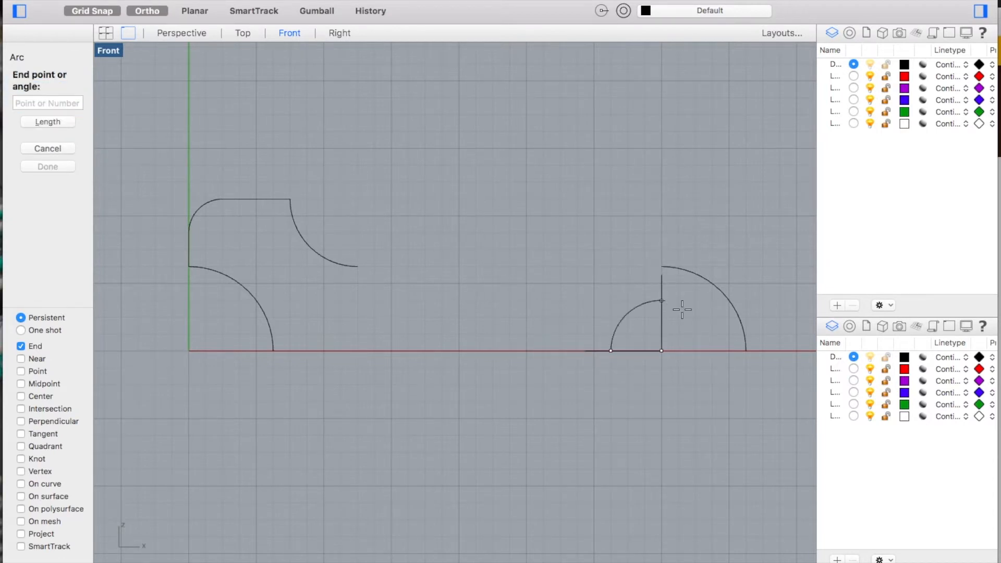
left_click(707, 336, "shift")
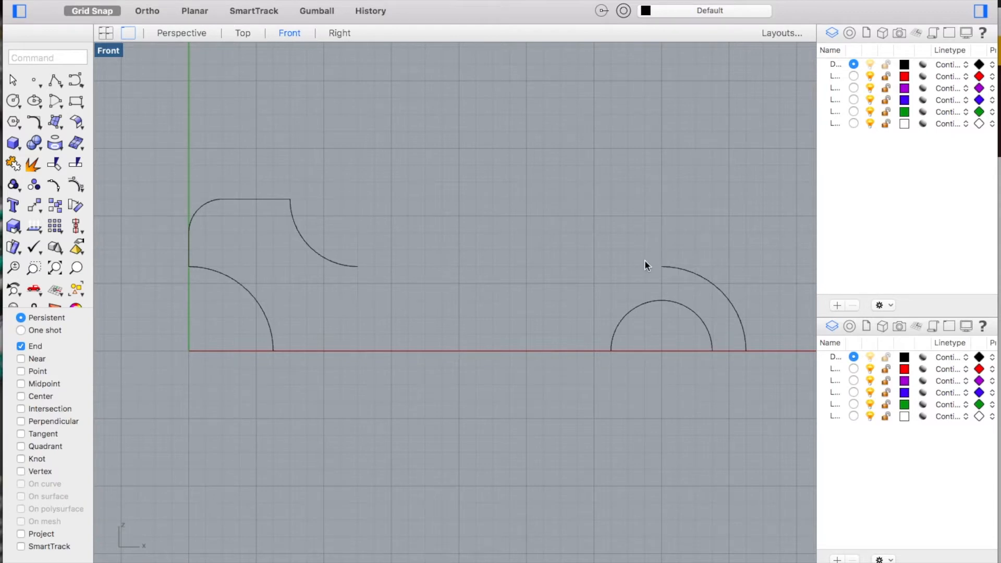
Draw a single horizontal line from the upper endpoint of the 1.25-radius end arc to the lower endpoint of the 1-inch-radius arc
left_click(204, 1)
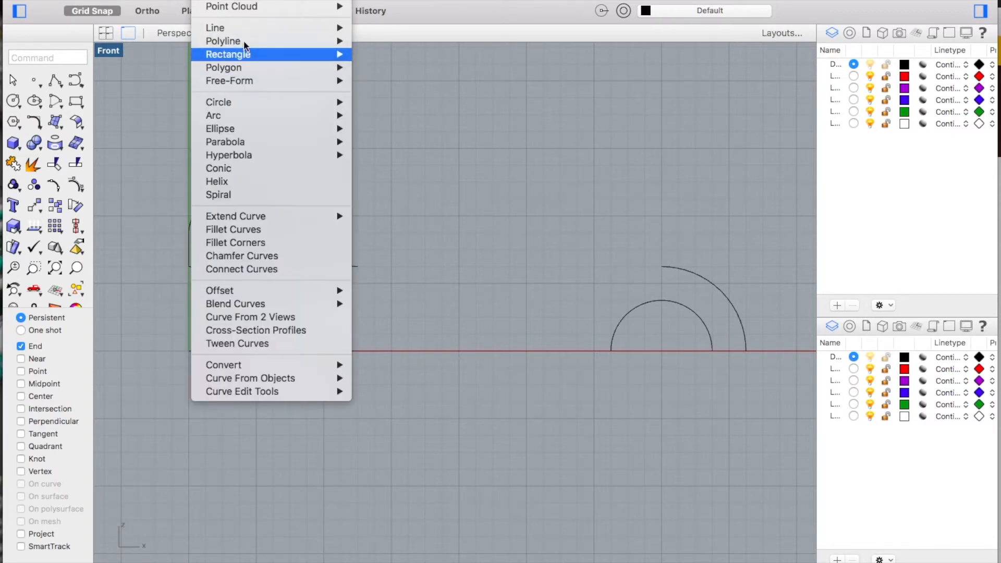
mouse_move(246, 32)
left_click(378, 35)
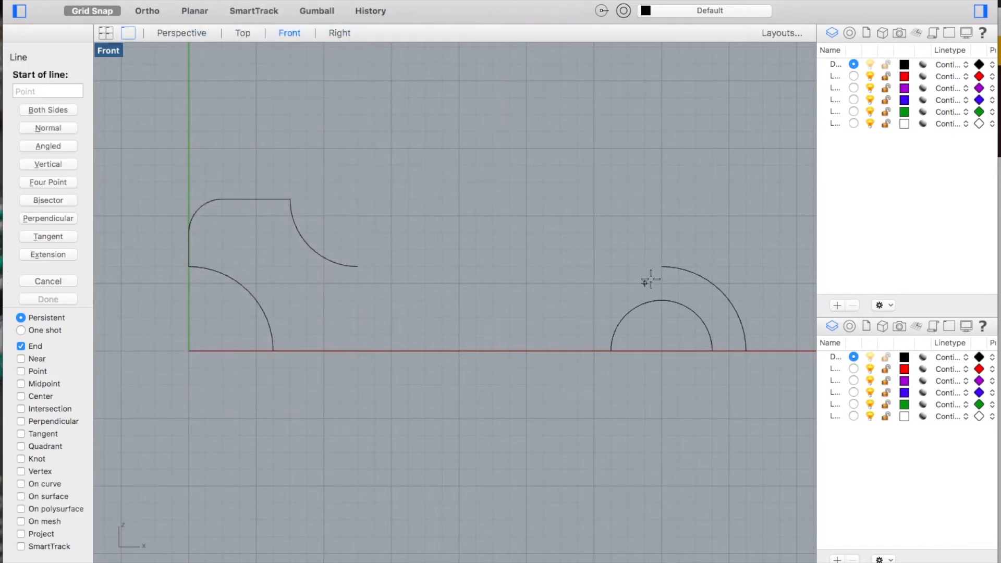
left_click(662, 268)
left_click(362, 268)
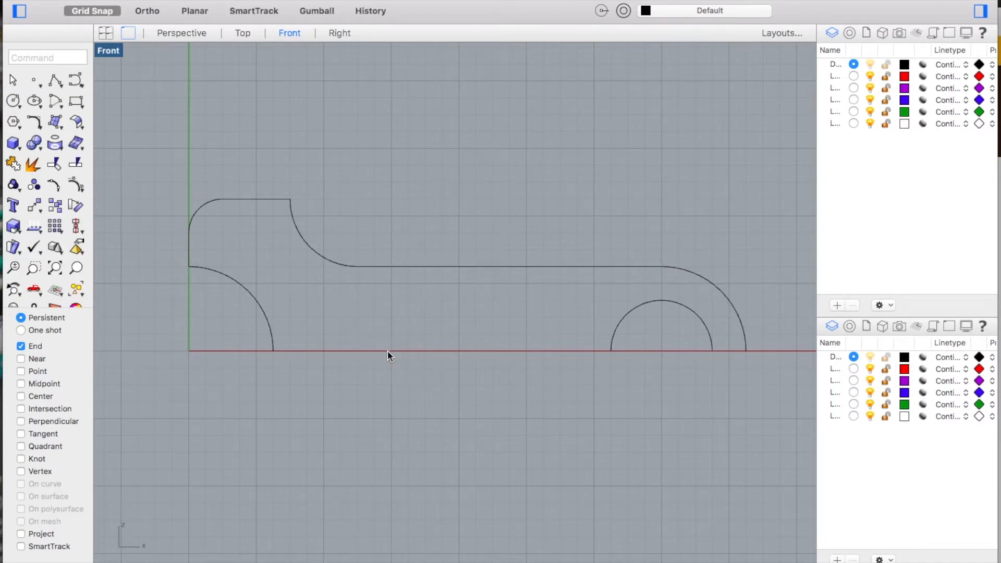
Check the slot dimensions in the drawing and draw a Center, Start, Angle quarter arc centred at 2.5,0 with radius .5, curving from the horizontal axis up over the center
key("ctrl+Right")
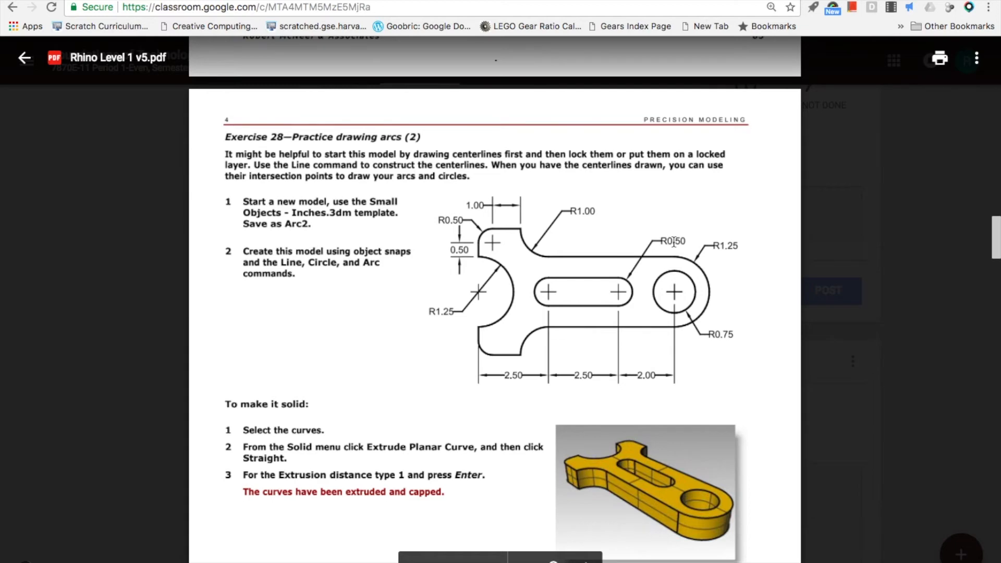
key("ctrl+Left")
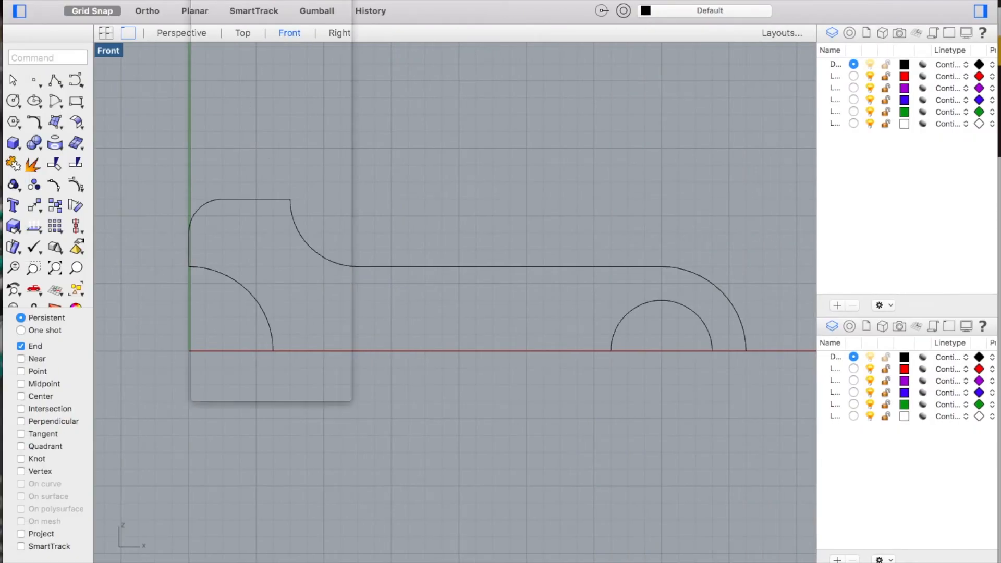
left_click(207, 0)
mouse_move(325, 118)
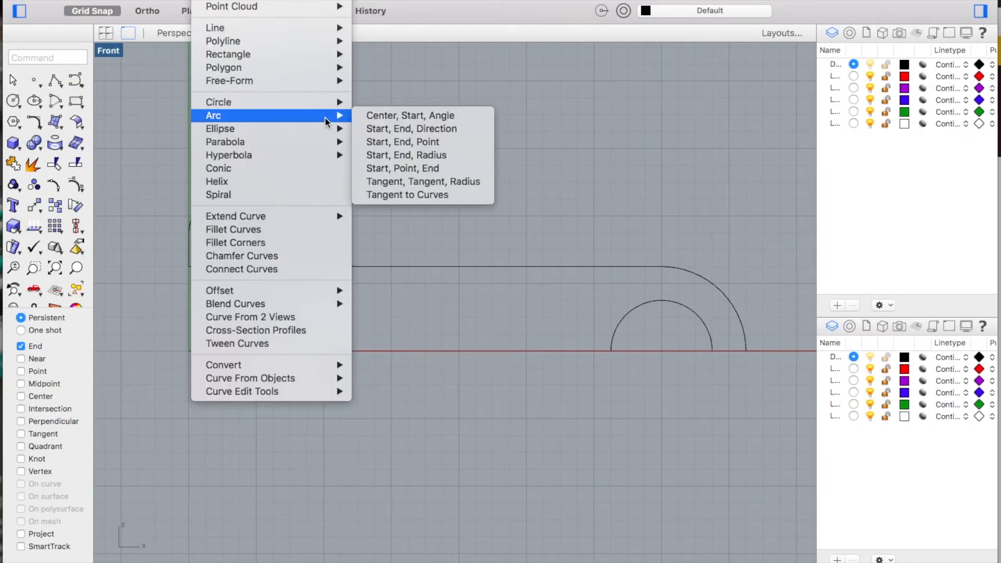
left_click(410, 115)
type("2.5")
key("Return")
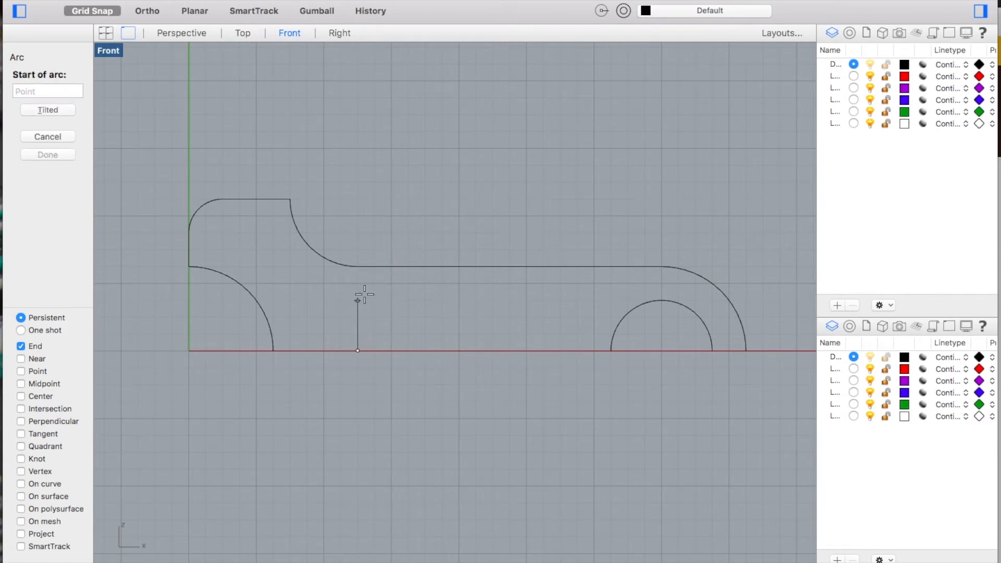
type(".5")
key("Return")
left_click(309, 348)
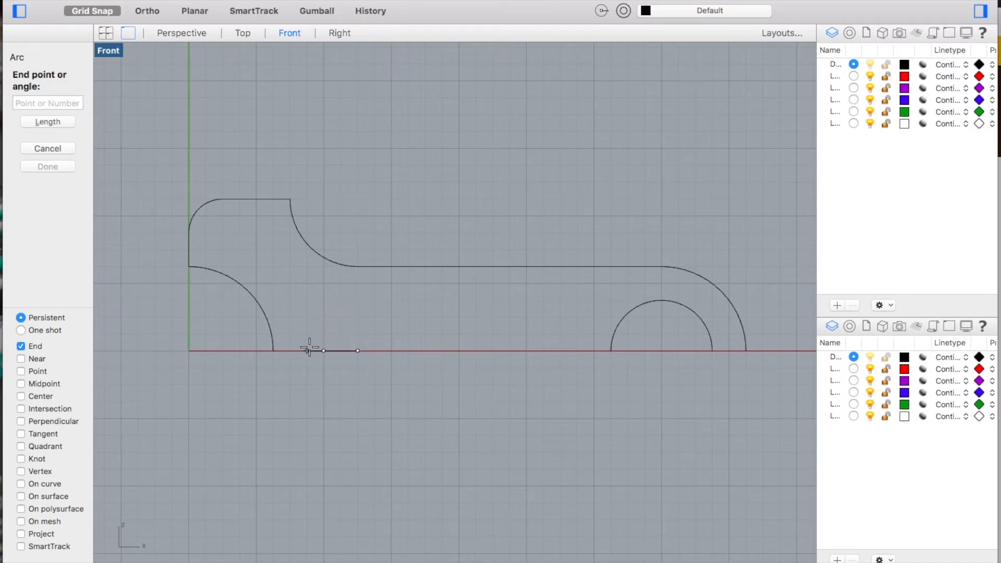
left_click(354, 303, "shift")
Draw a Center, Start, Angle quarter arc centred at 5,0 with radius .5, from directly above the center outward to the horizontal axis
left_click(214, 0)
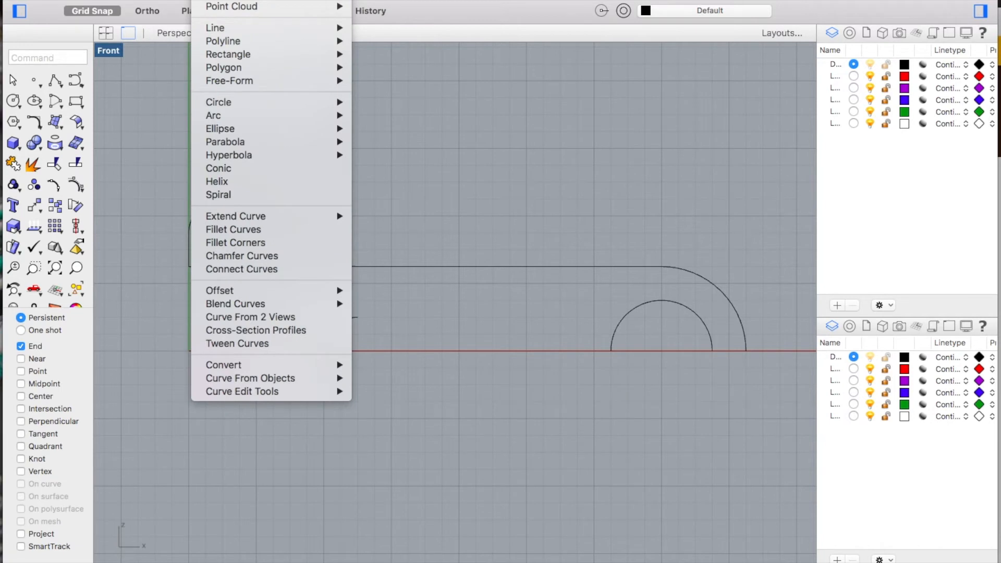
mouse_move(261, 116)
left_click(386, 115)
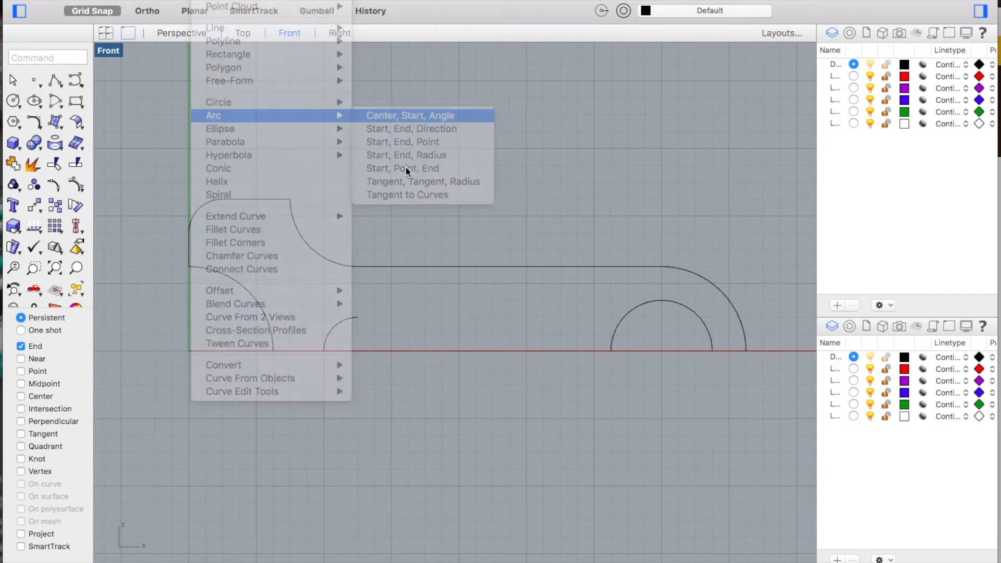
type("5,0")
key("Return")
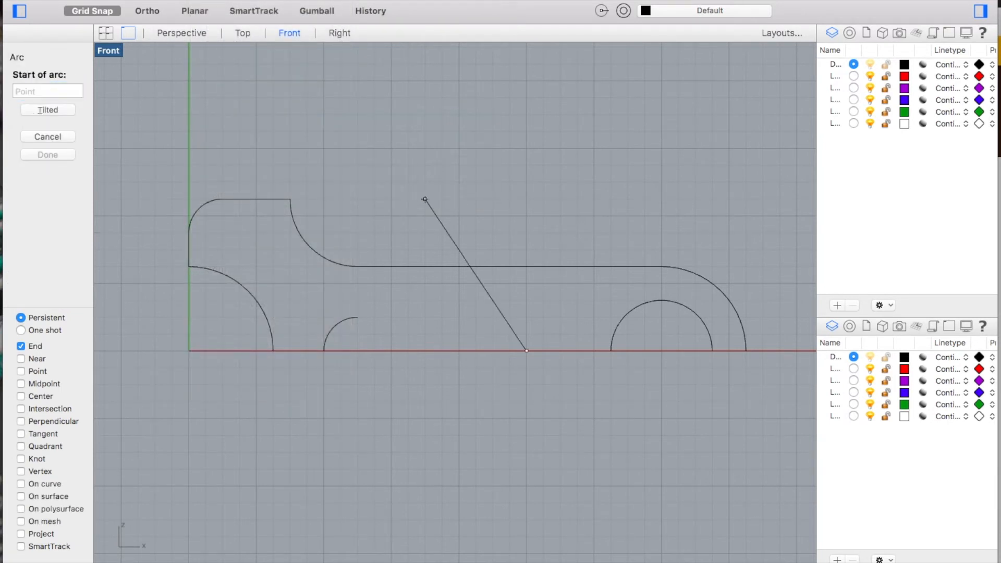
type(".5")
key("Return")
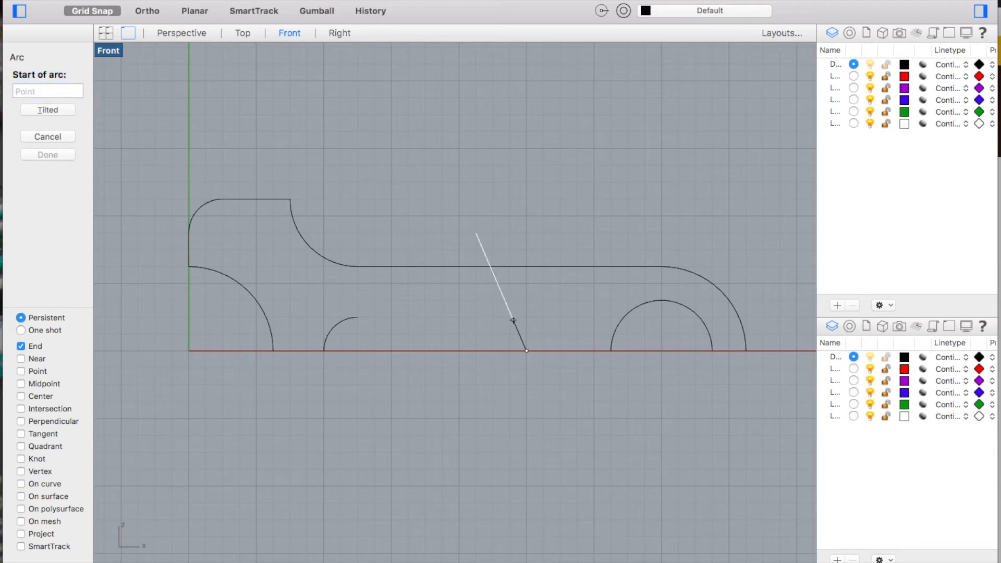
left_click(504, 249, "shift")
left_click(581, 326, "shift")
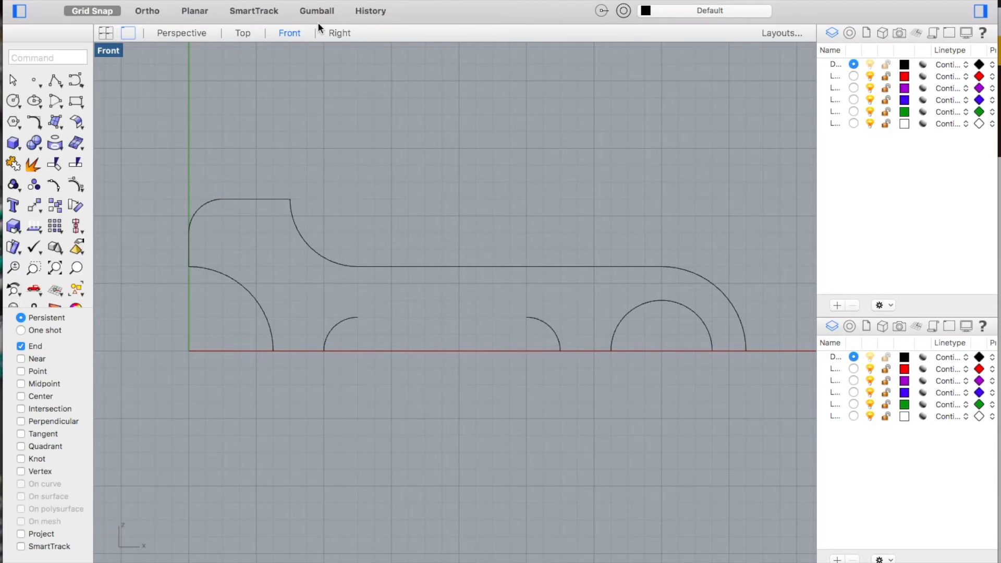
Draw a single horizontal line joining the upper endpoints of the slot's two .5-radius arcs
left_click(208, 1)
mouse_move(239, 30)
left_click(372, 28)
left_click(358, 317)
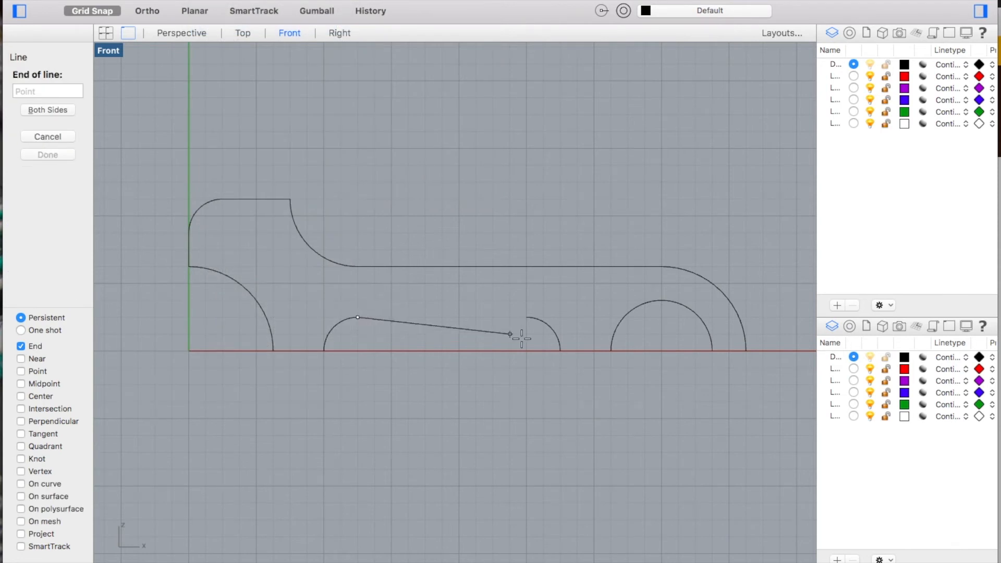
left_click(524, 323)
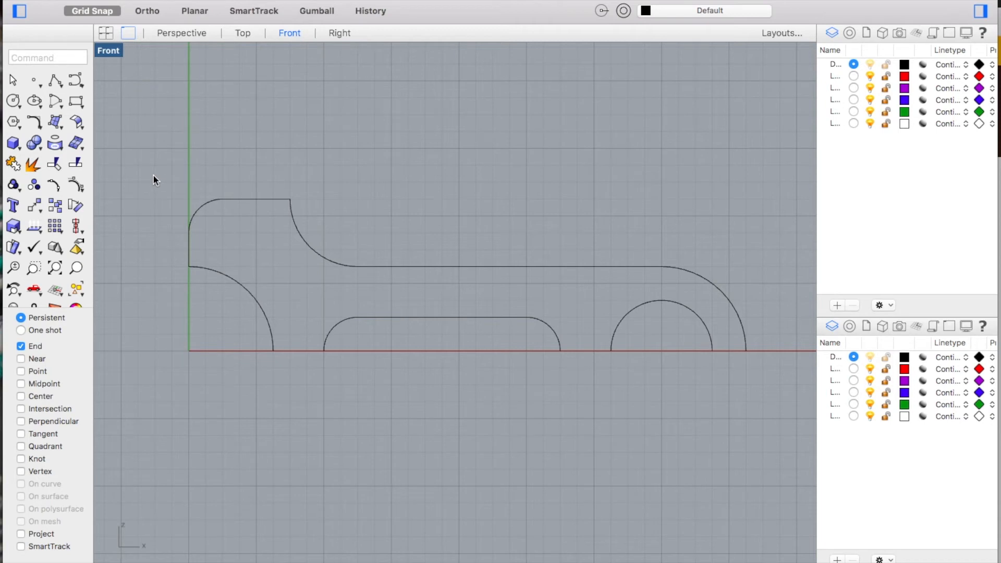
left_click(206, 204)
left_click(238, 200, "shift")
left_click(306, 244, "shift")
left_click(336, 205)
left_click_drag(160, 176, 801, 433)
left_click(801, 433)
Mirror a copy of all the profile curves across the horizontal axis, starting the mirror plane at the origin, and clear the selection
key("super+a")
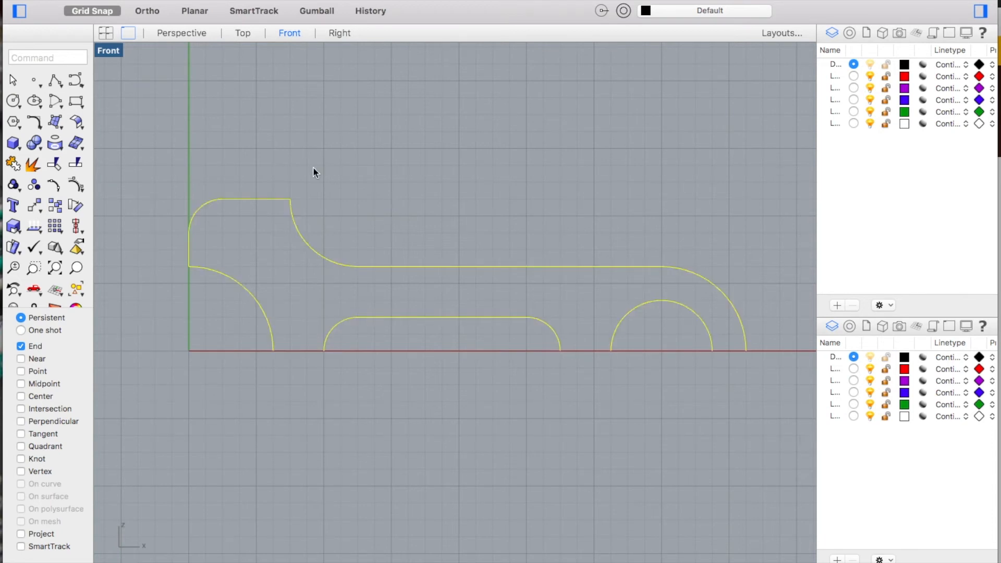
left_click(447, 0)
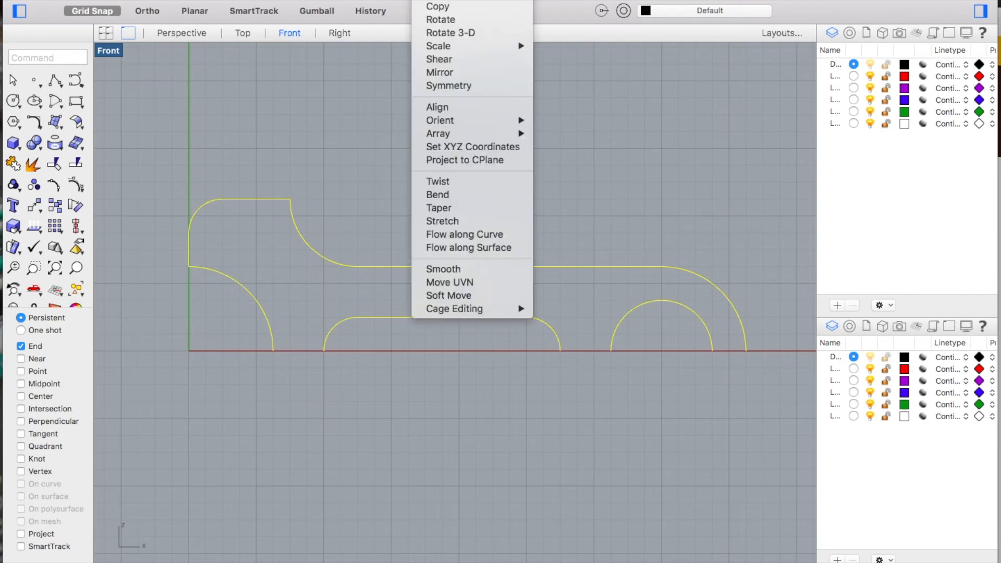
left_click(458, 70)
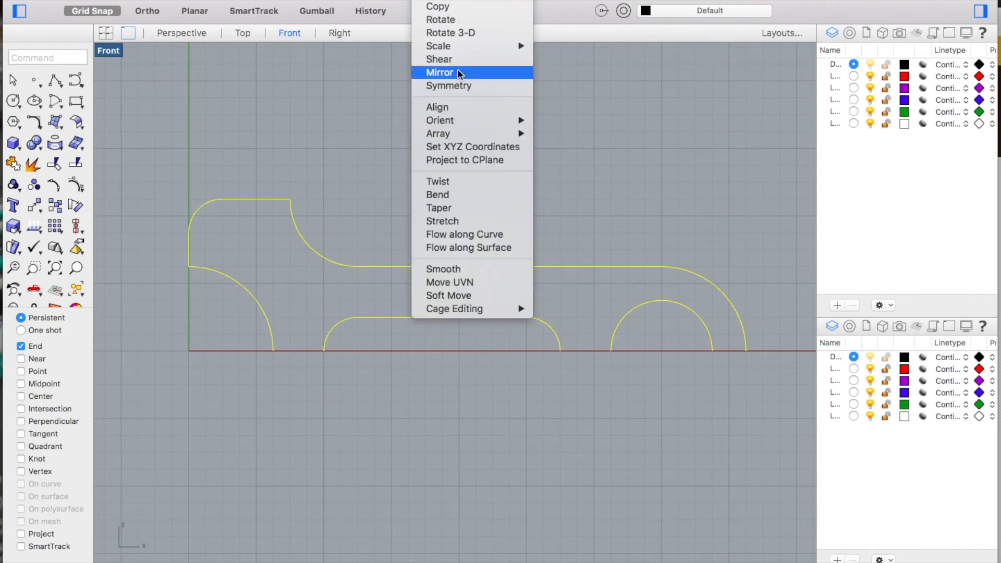
type("0")
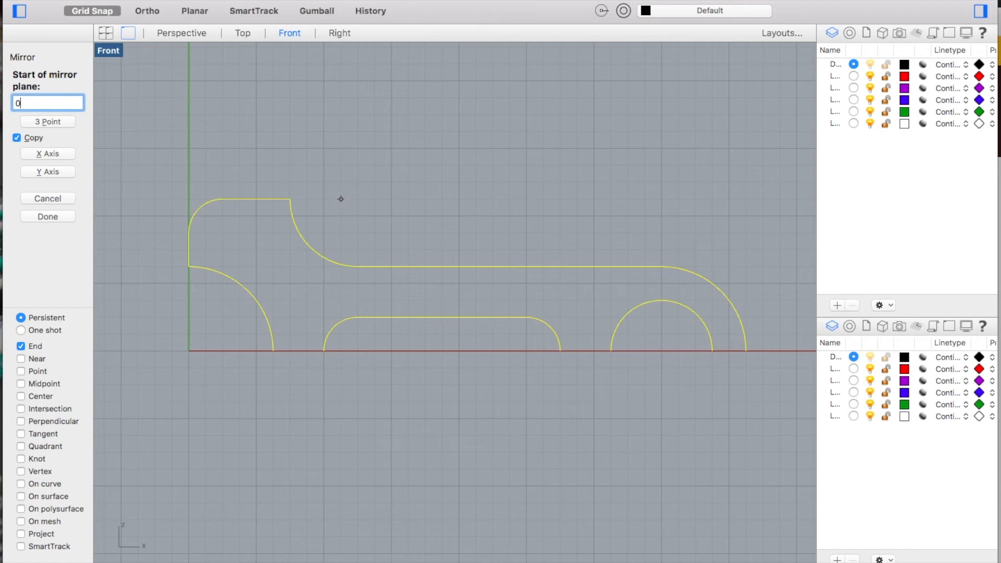
key("Return")
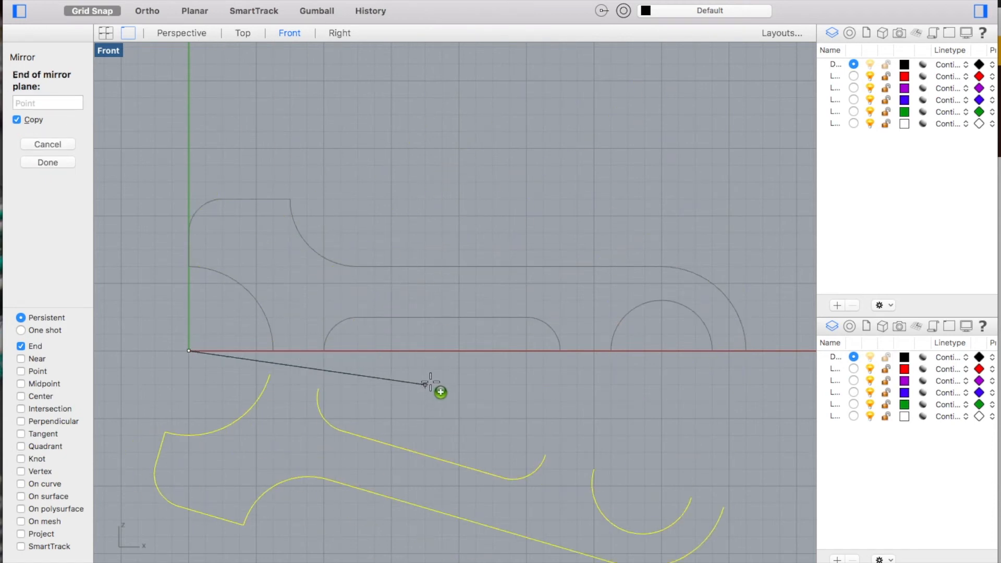
left_click(446, 354)
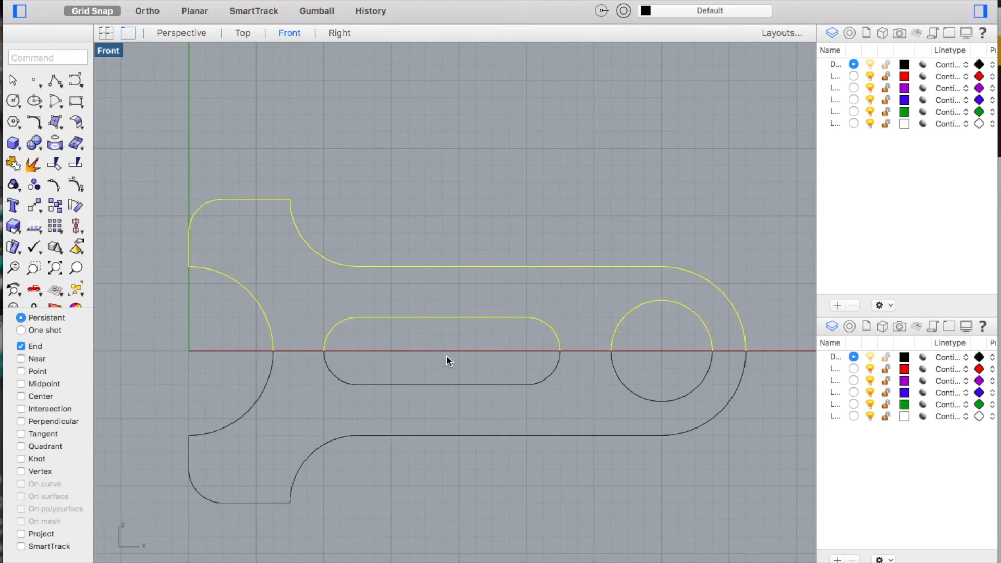
key("Escape")
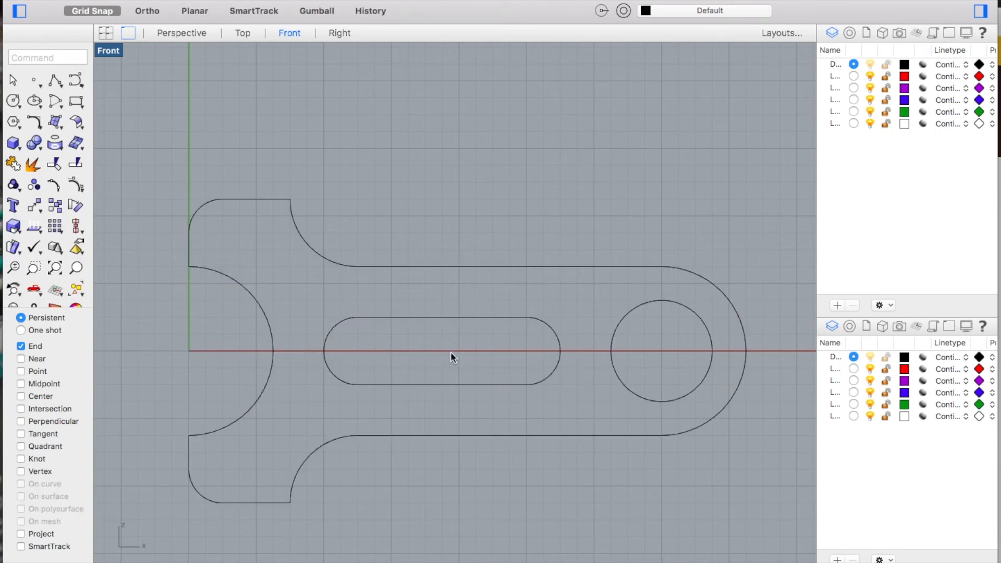
Restore the four-view layout and extrude all the link curves as a straight planar-curve solid with a distance of 1
double_click(113, 51)
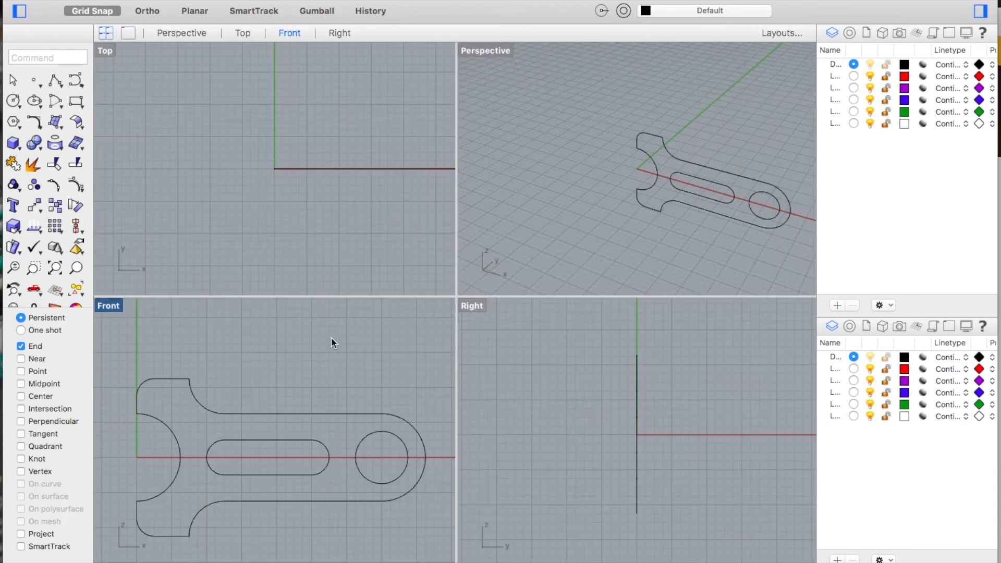
left_click_drag(100, 371, 438, 558)
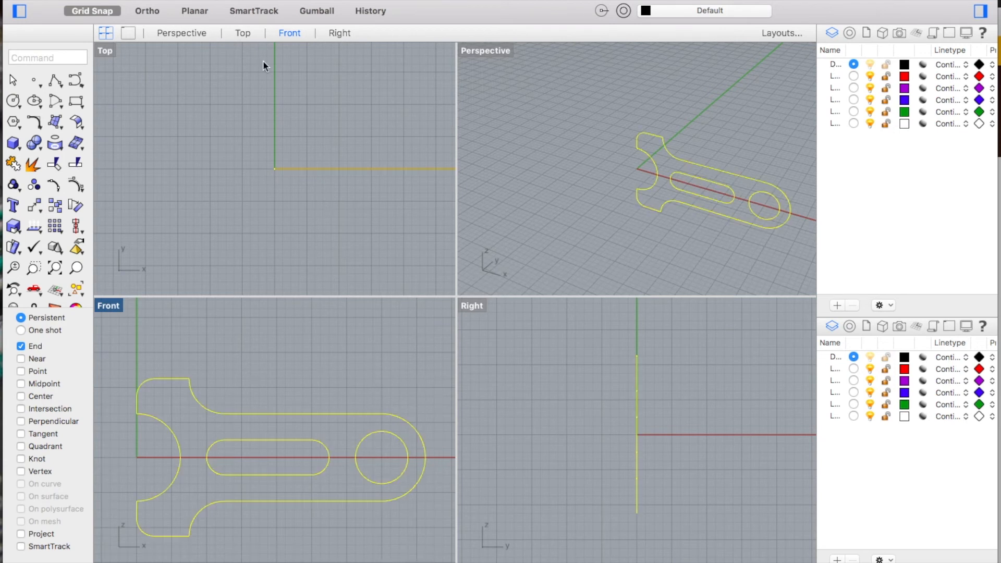
left_click(292, 4)
mouse_move(437, 202)
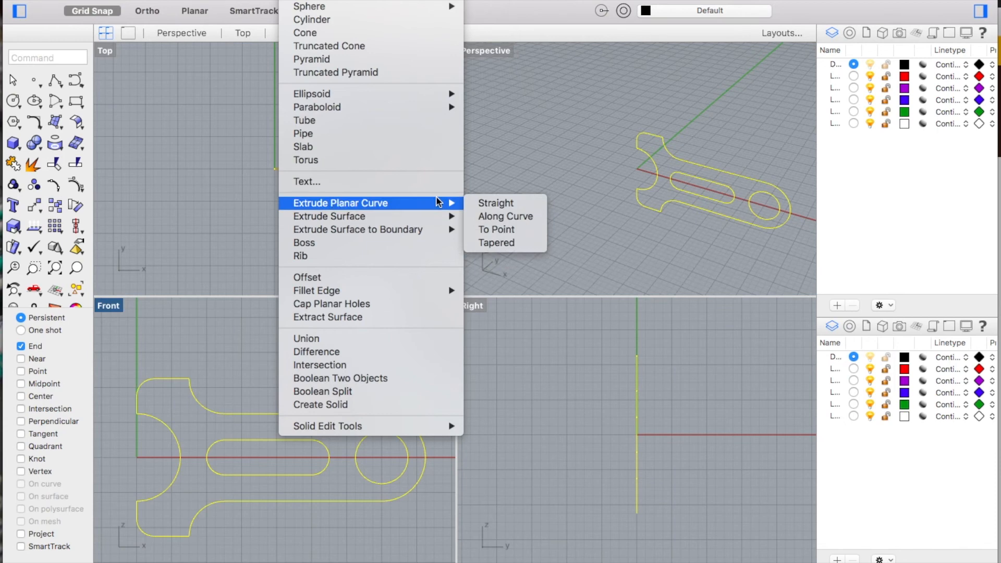
left_click(495, 203)
type("1")
key("Return")
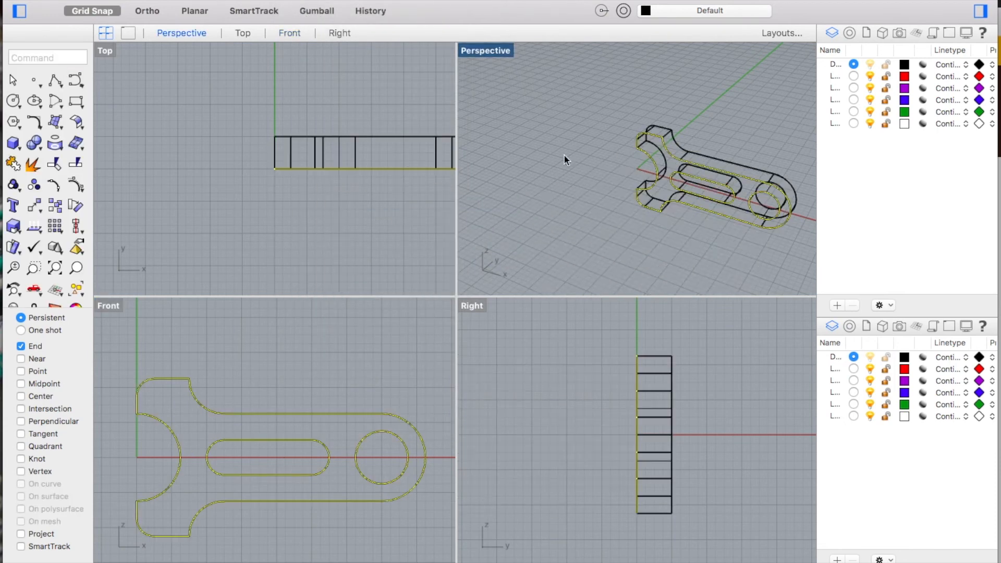
Set the Perspective view to Shaded display, examine the extruded link from a lower angle, and clear the selection
left_click(494, 52)
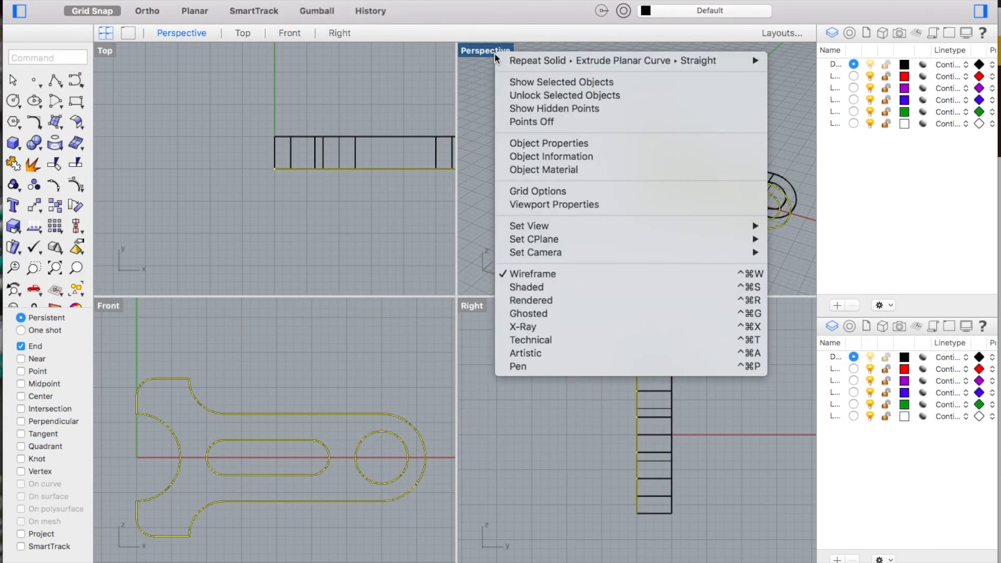
left_click(563, 287)
right_click_drag(704, 237, 680, 169)
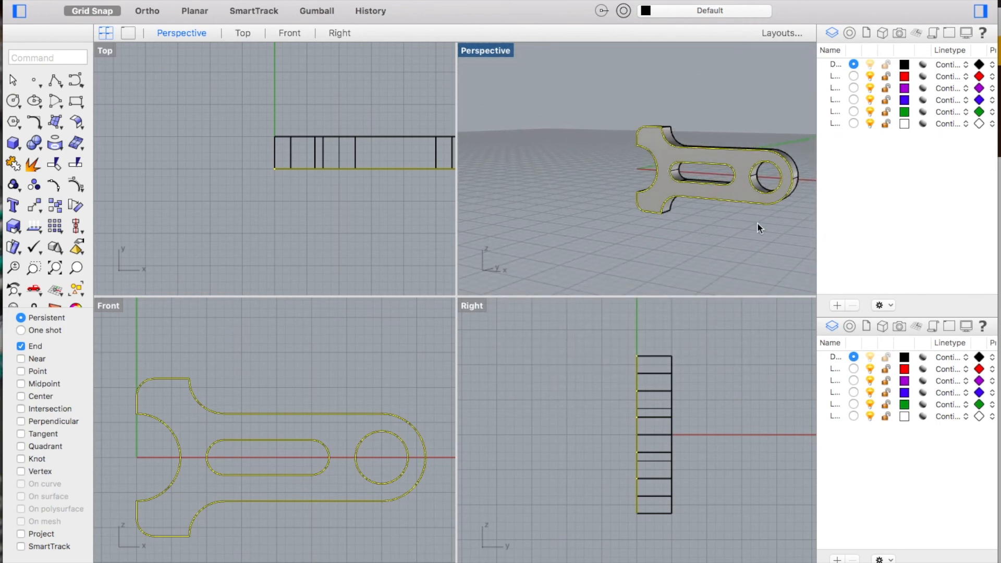
left_click(721, 220)
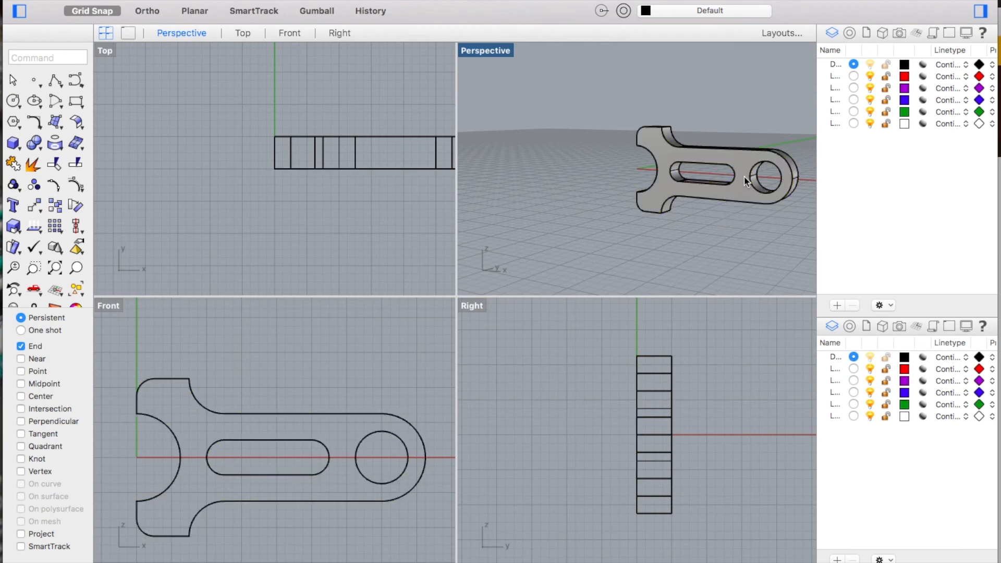